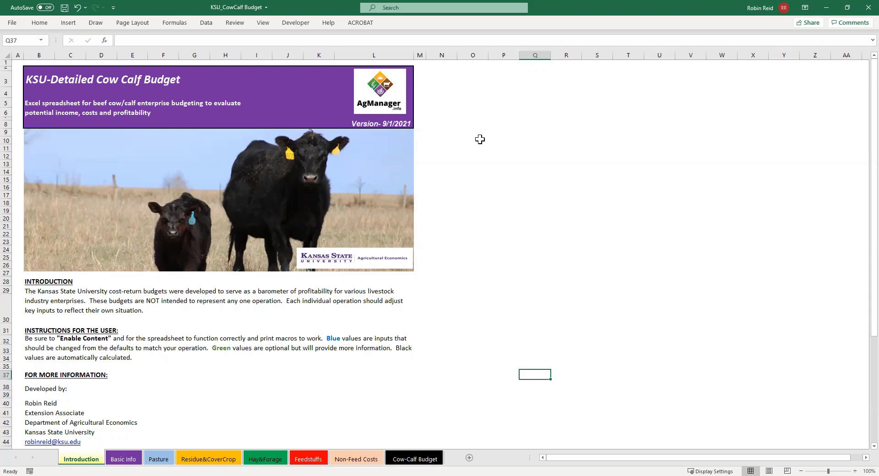
Review the herd inventory head counts for cows, bulls and yearling replacement heifers on the Basic Info sheet
click(129, 459)
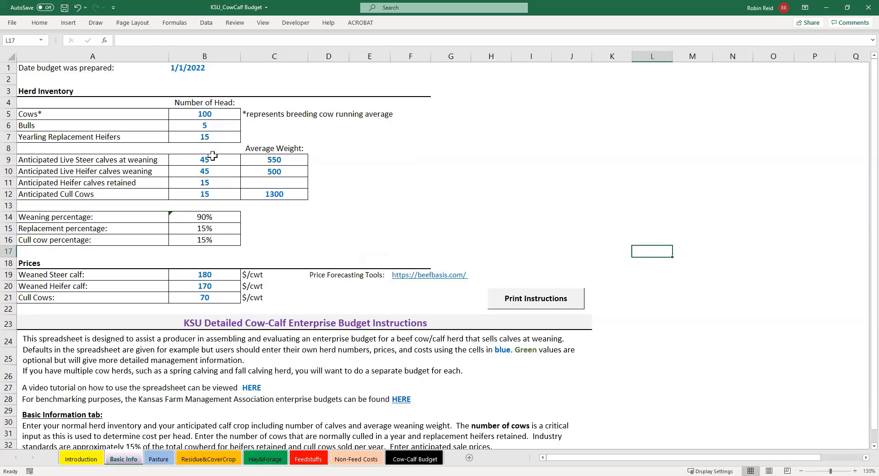
drag(213, 155, 215, 187)
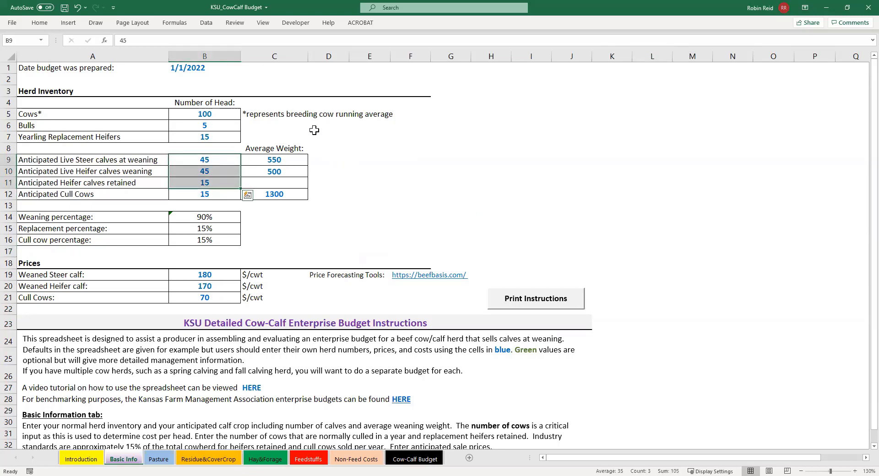
click(224, 114)
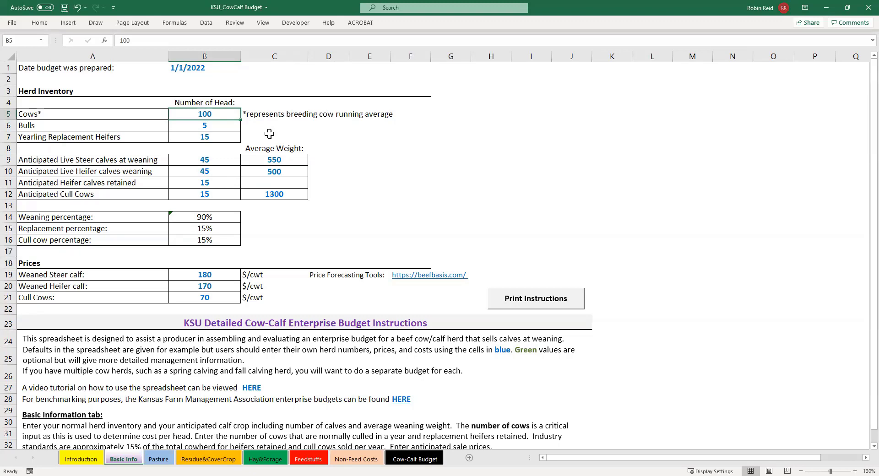
click(219, 127)
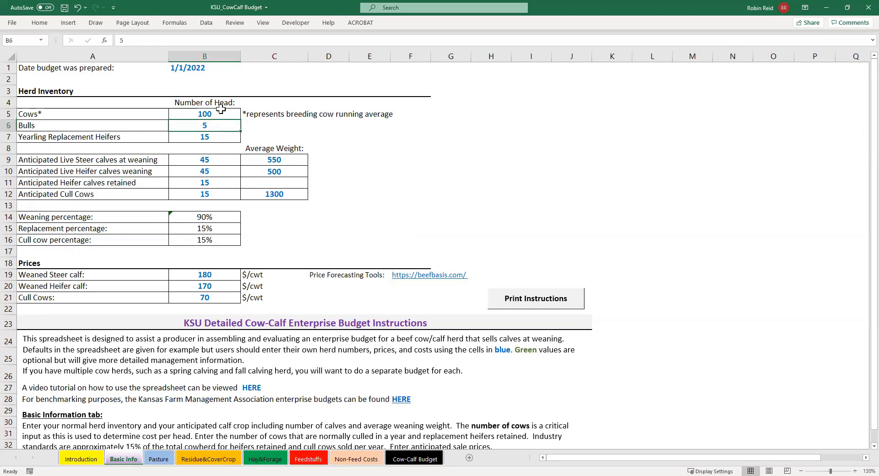
click(225, 139)
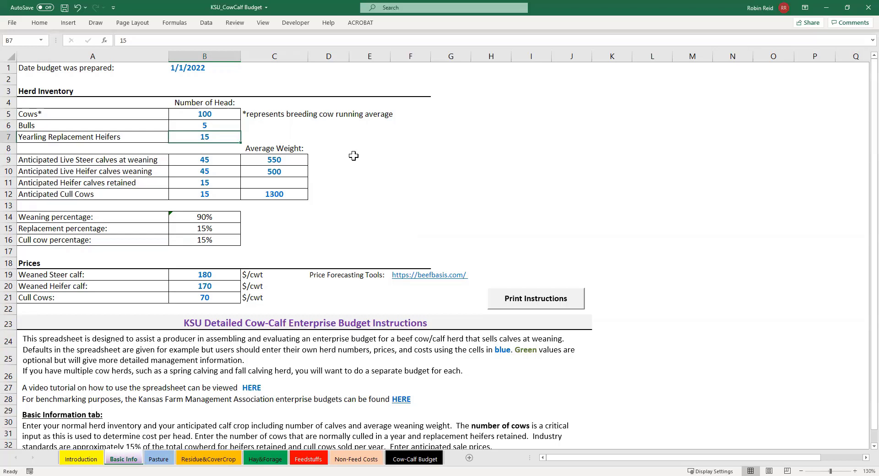
Examine the anticipated calf and cull cow numbers, their average weights and the herd percentages below them
click(228, 161)
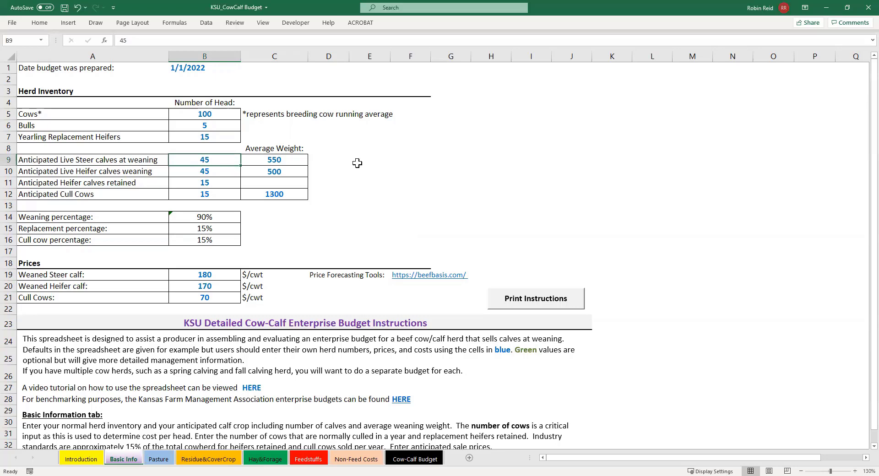
key(Down)
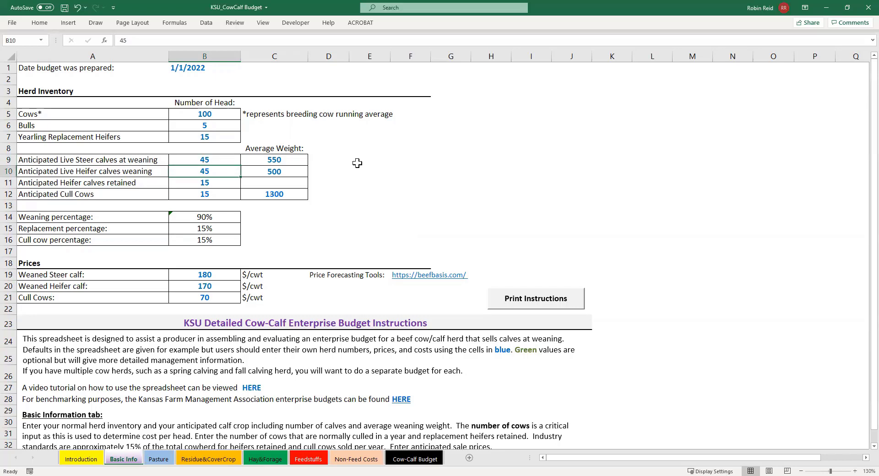
drag(292, 159, 290, 171)
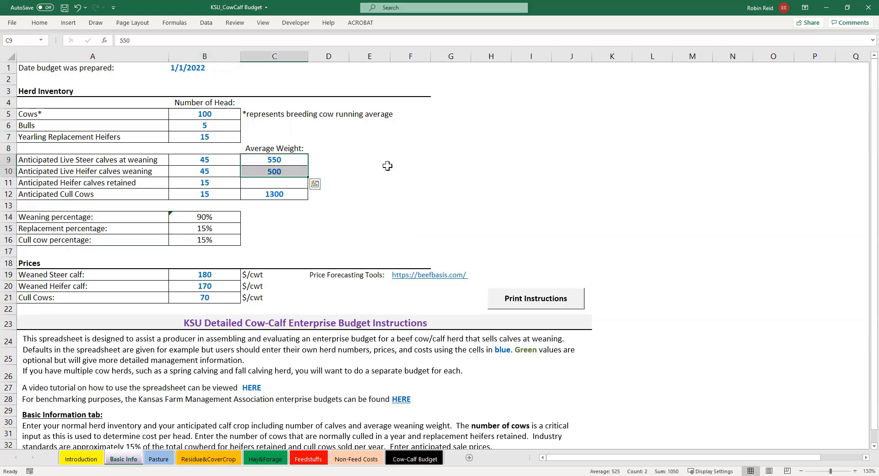
click(218, 184)
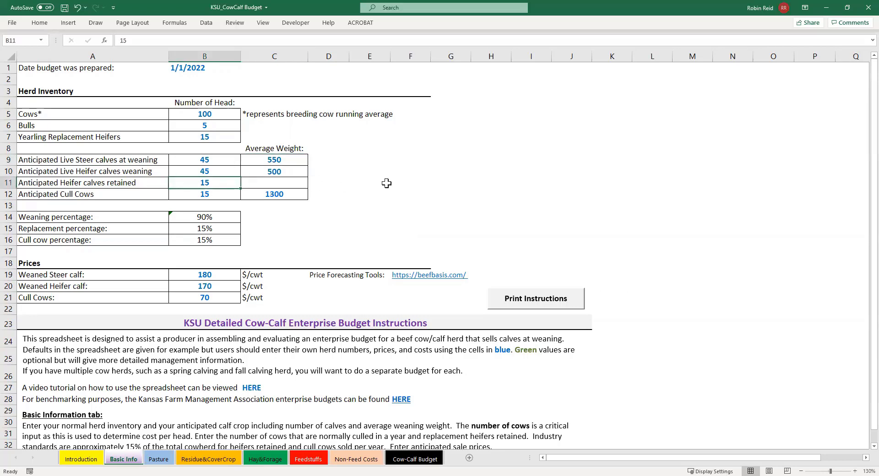
key(Down)
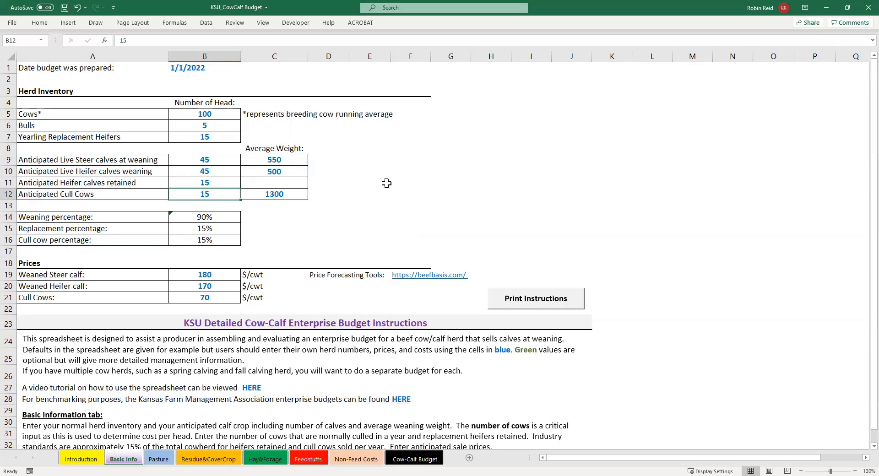
click(281, 194)
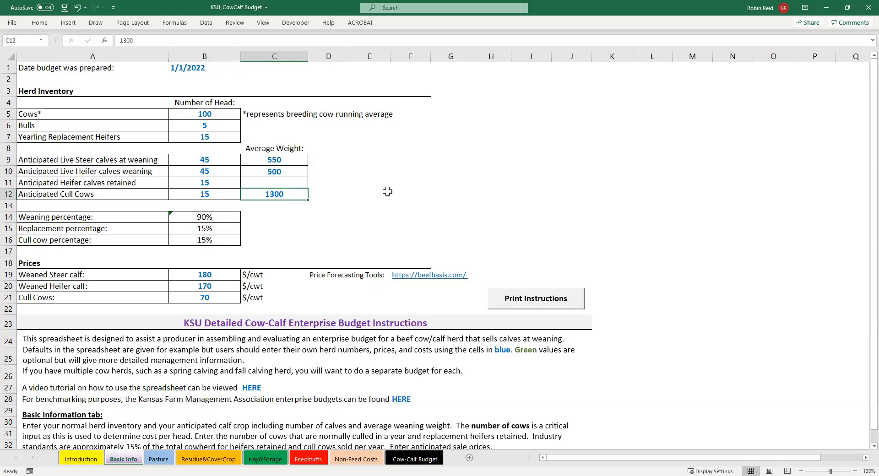
key(Down)
key(Down)
key(Down)
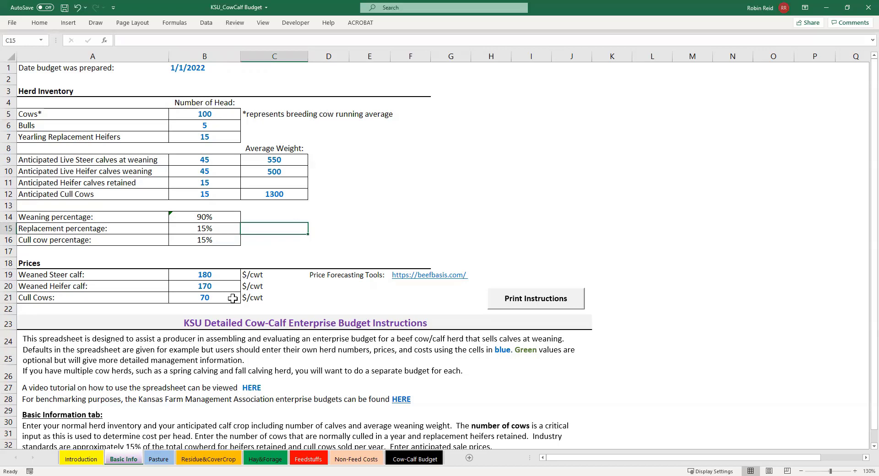
Review the required pasture names, rents and acres on the Pasture sheet, along with the total and per-cow cost formulas
click(153, 460)
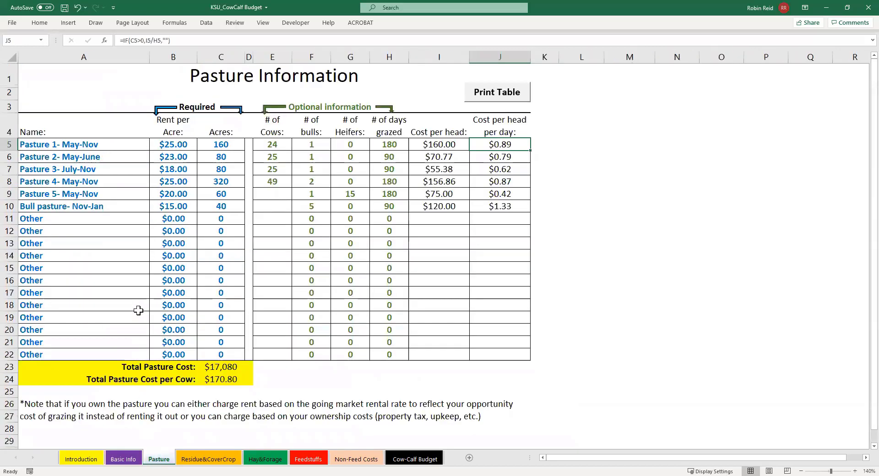
click(99, 141)
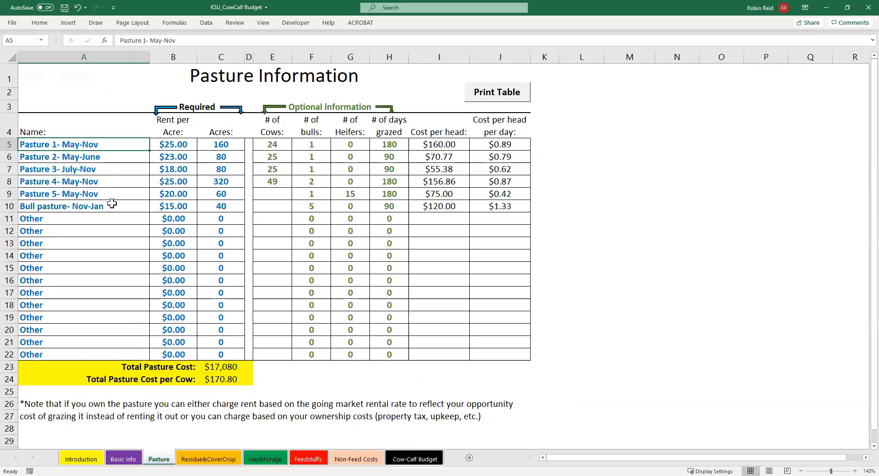
drag(178, 145, 181, 207)
drag(222, 144, 232, 207)
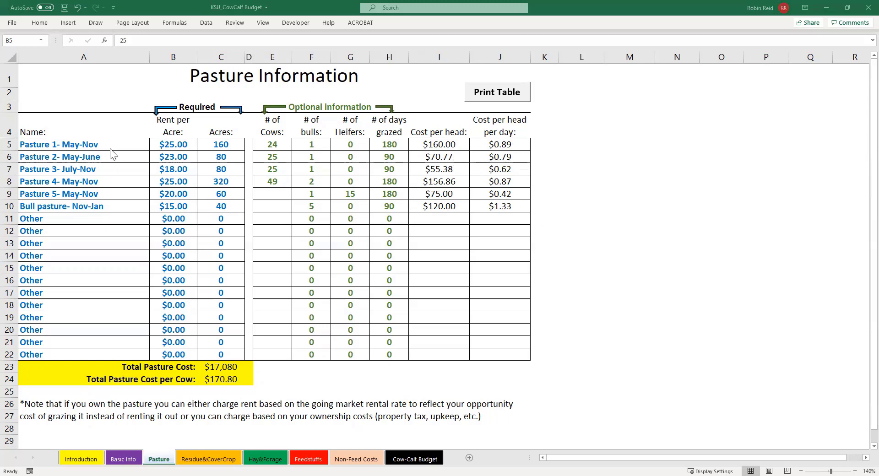
mouse_move(112, 147)
mouse_down()
mouse_move(185, 178)
mouse_move(220, 253)
mouse_move(222, 352)
mouse_up()
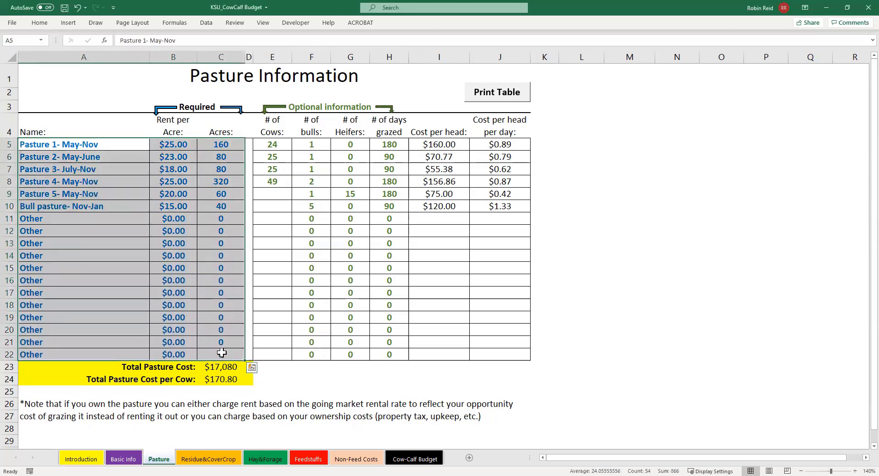
click(218, 366)
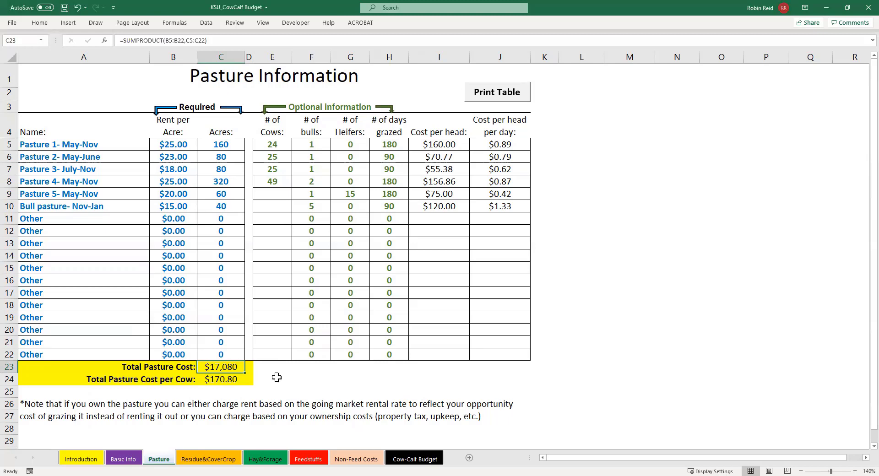
click(225, 379)
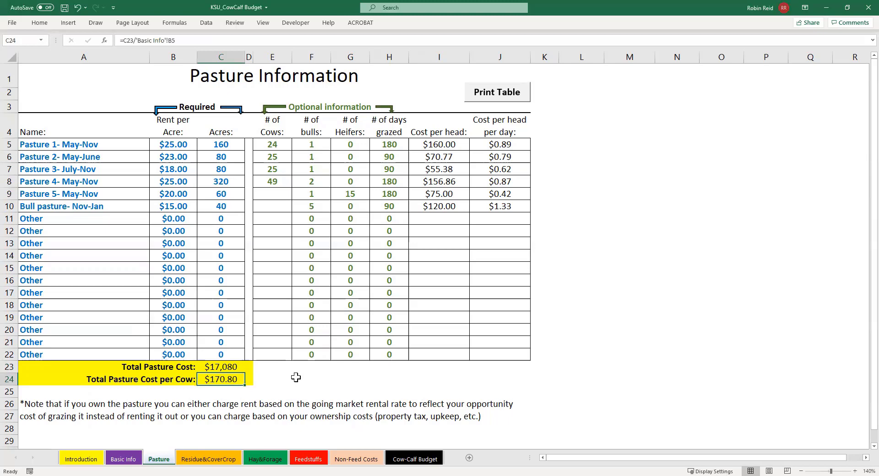
Review the required, optional and cost-per-head entries for corn stalks and cover crops on the Residue&CoverCrop sheet
click(208, 459)
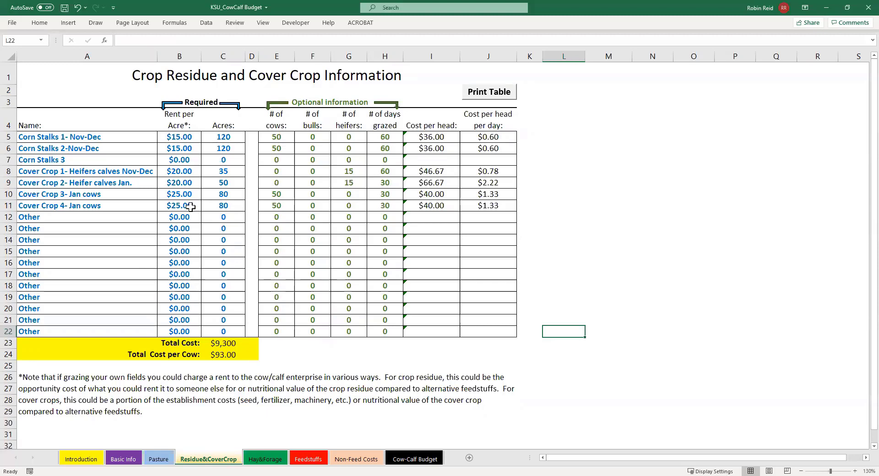
drag(115, 136, 222, 325)
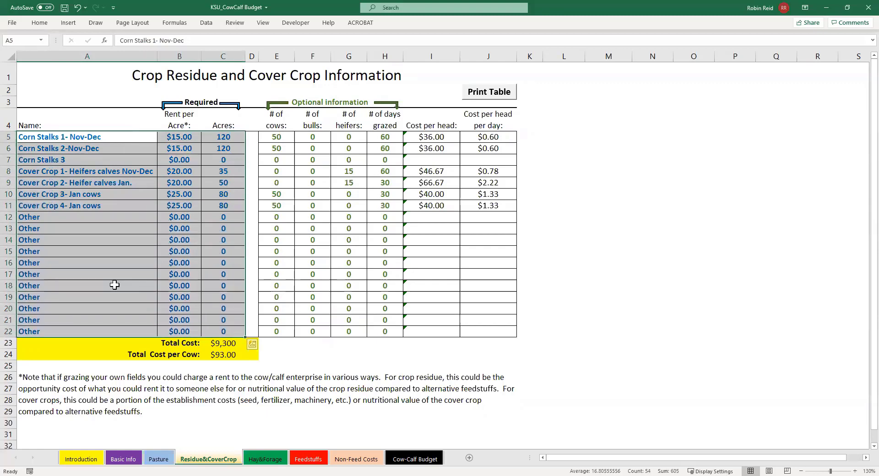
click(109, 136)
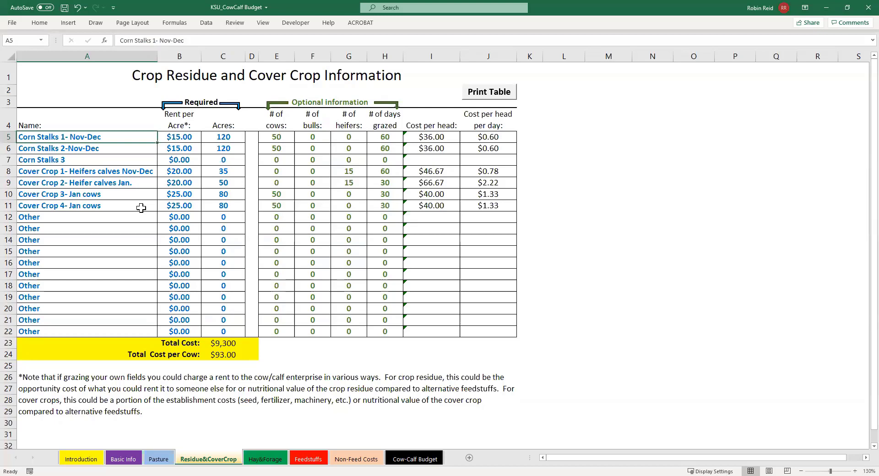
drag(278, 137, 379, 197)
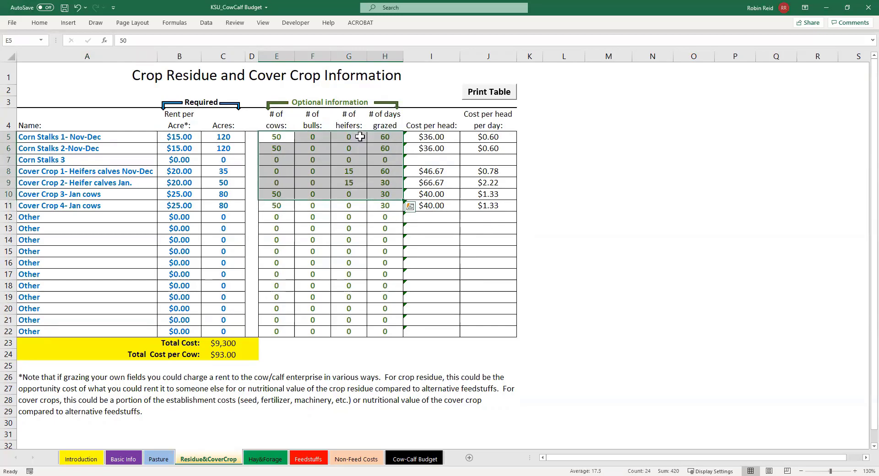
drag(425, 137, 484, 205)
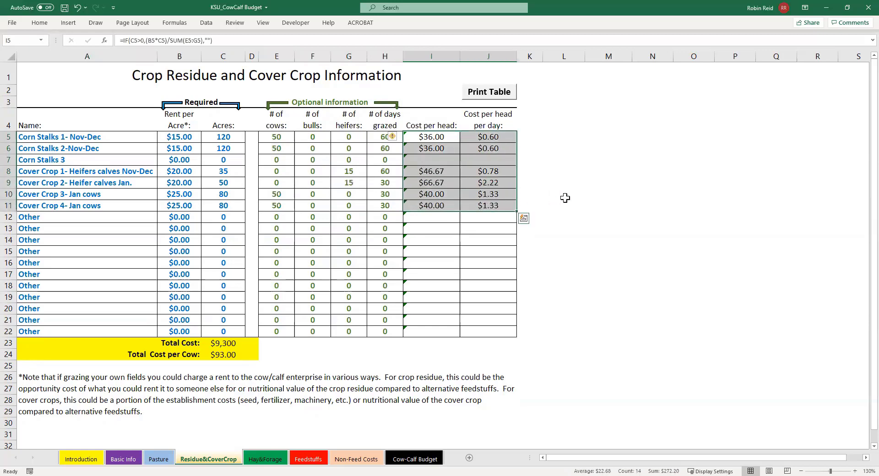
click(566, 197)
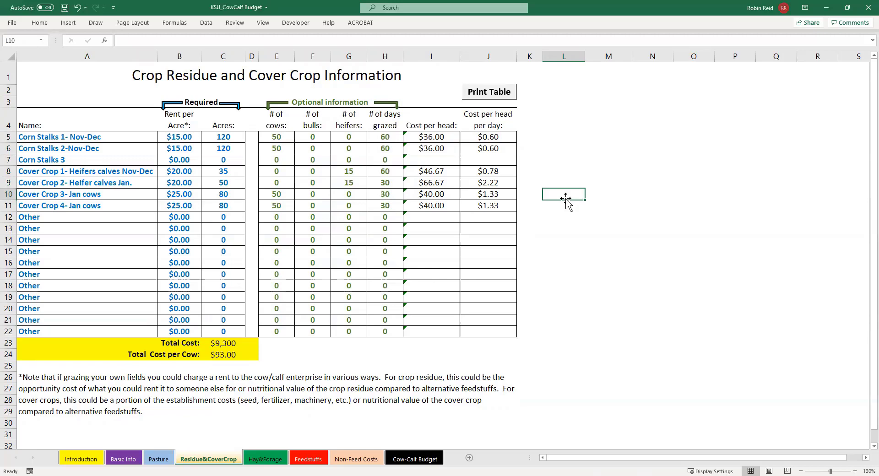
On the Hay&Forage sheet, replace the first "Other" entry in the Hay/Forage Types table with "Alfalfa Hay Prime"
click(267, 460)
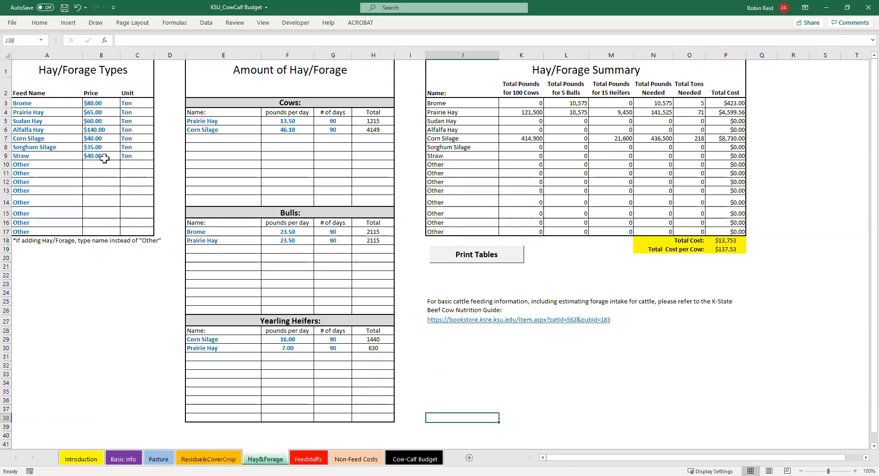
click(103, 115)
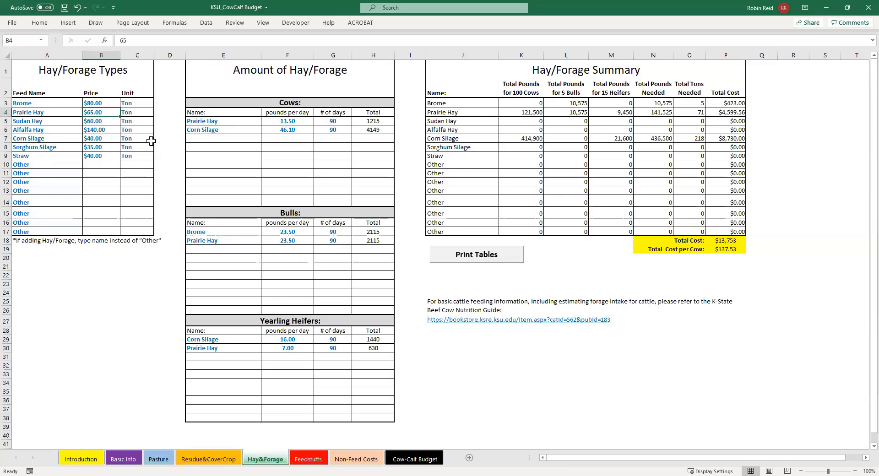
click(66, 166)
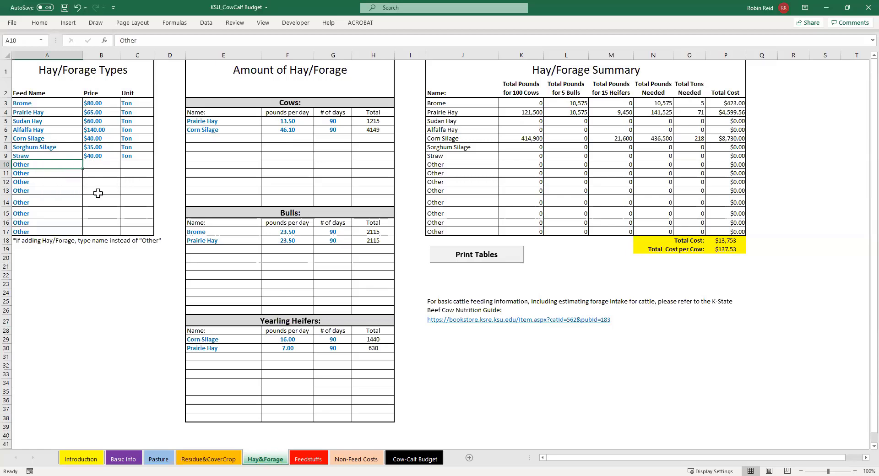
text(Al)
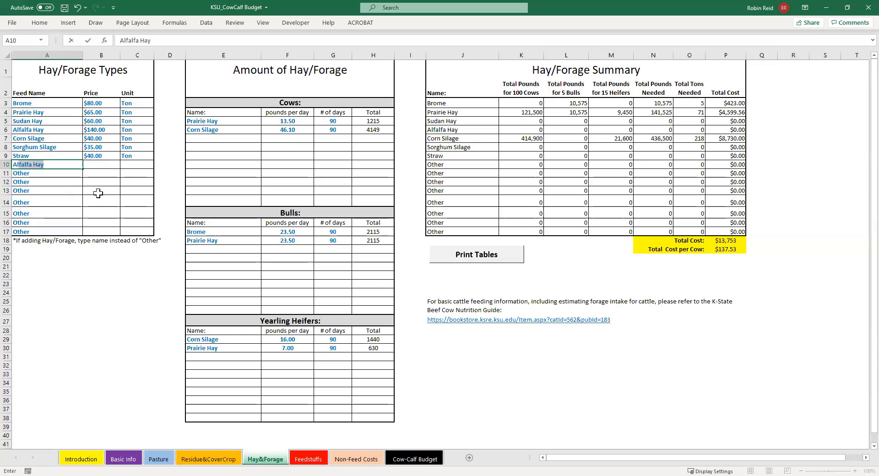
text(falfa Hay Prime)
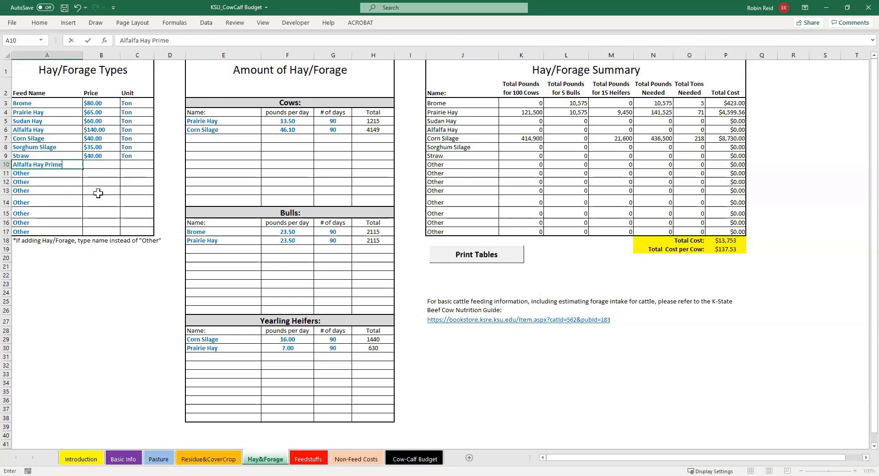
key(Tab)
Set the price of Alfalfa Hay Prime to $185.00 with Ton as its unit
text(1)
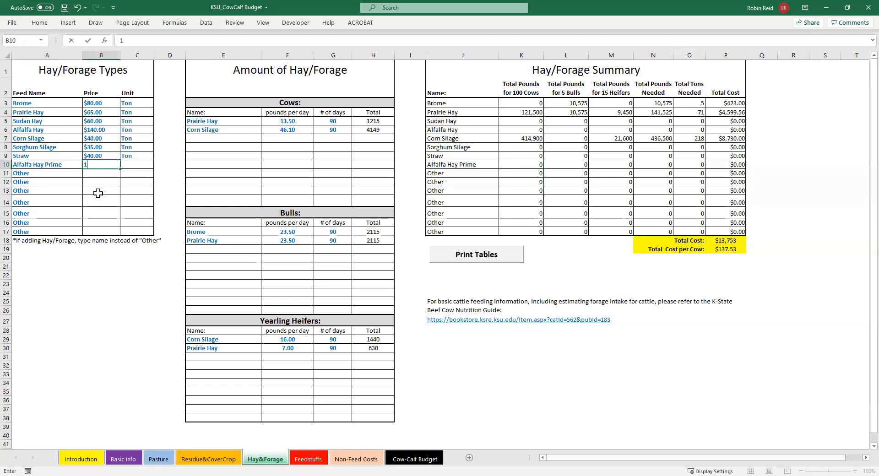
text(85)
key(Tab)
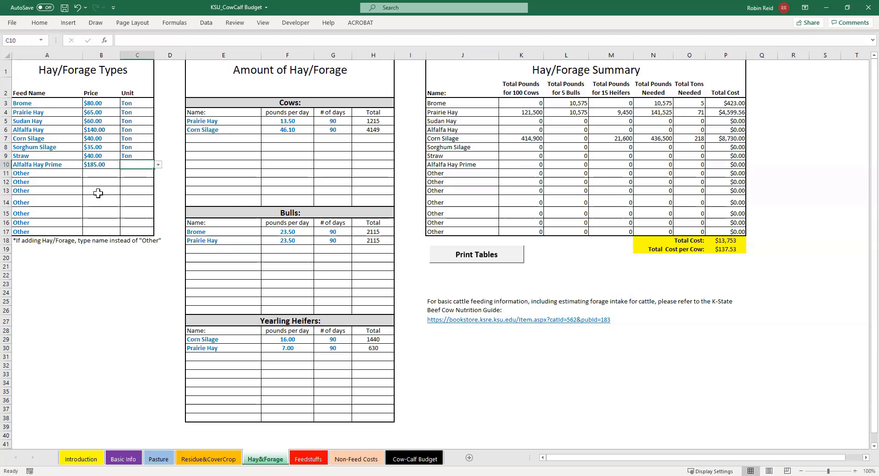
click(158, 165)
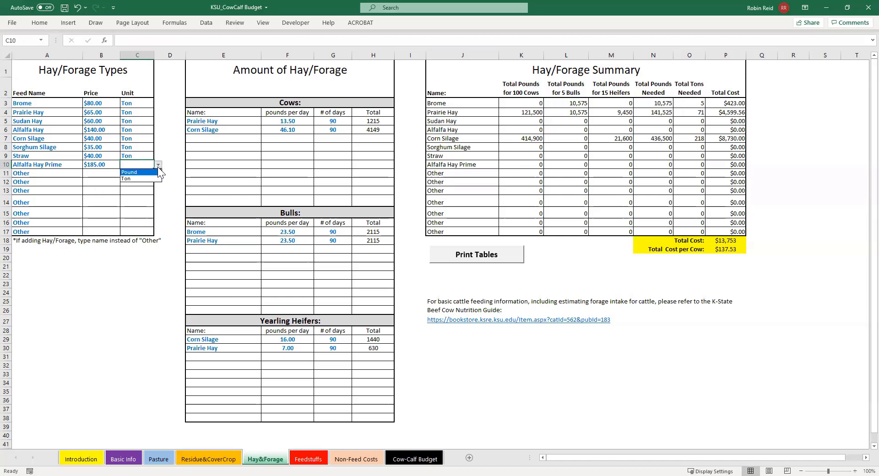
click(151, 179)
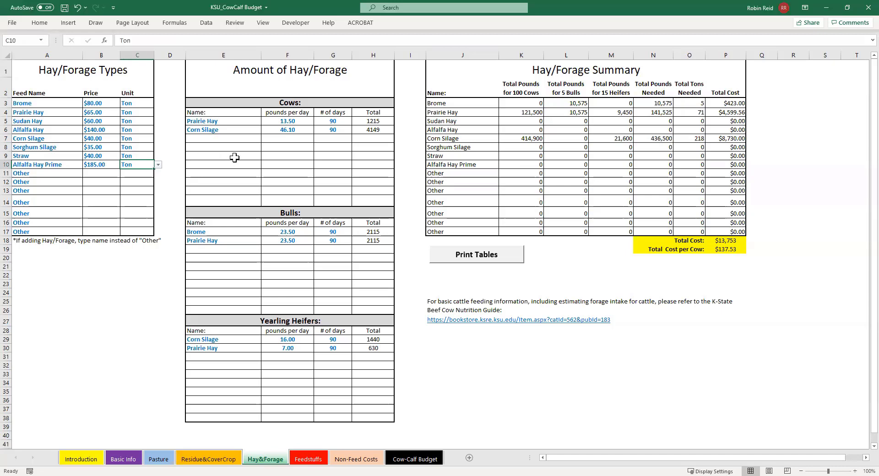
Add Alfalfa Hay Prime as the third forage in the Cows section at 2 pounds per day for 90 days
click(243, 140)
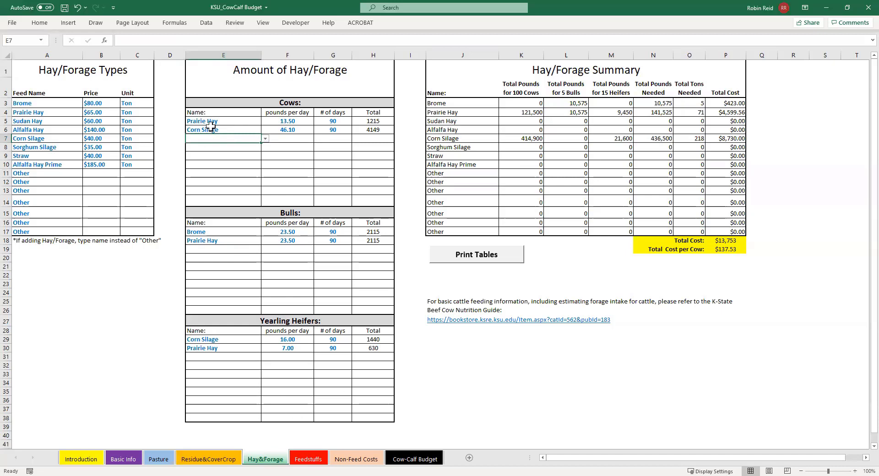
click(265, 139)
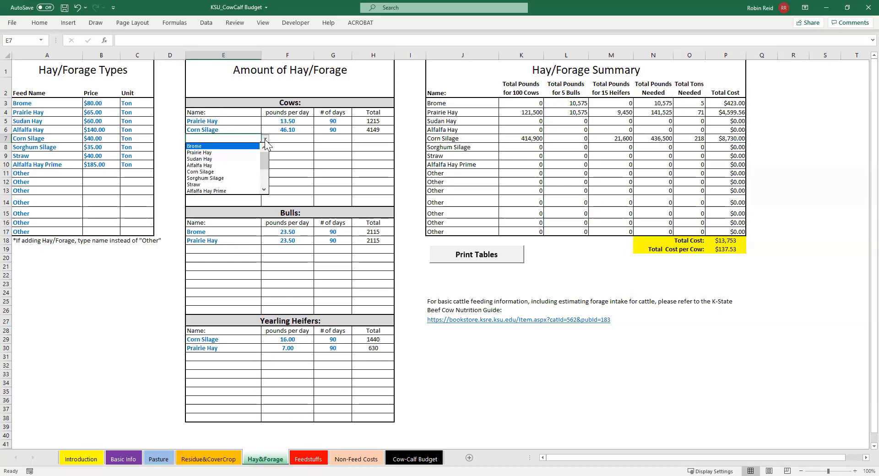
scroll(265, 161, down, 2)
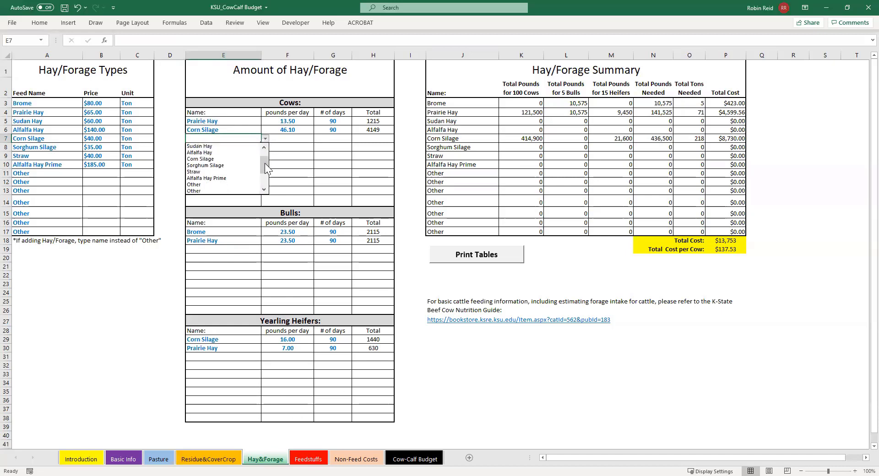
click(244, 179)
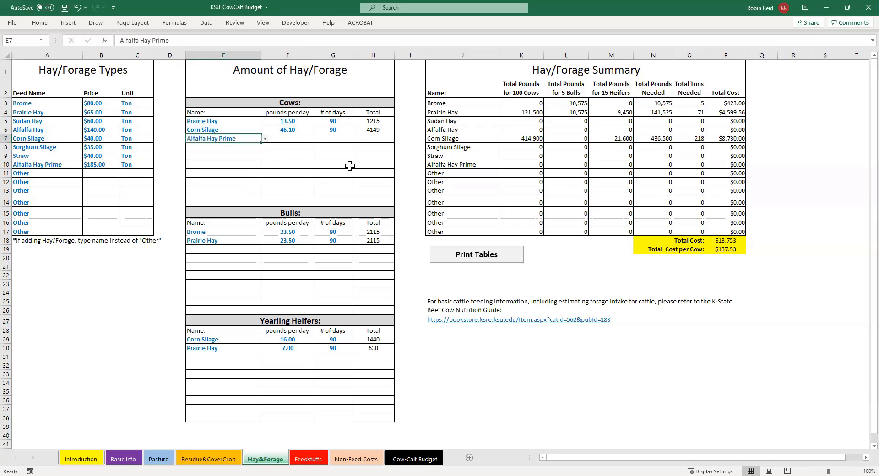
click(295, 139)
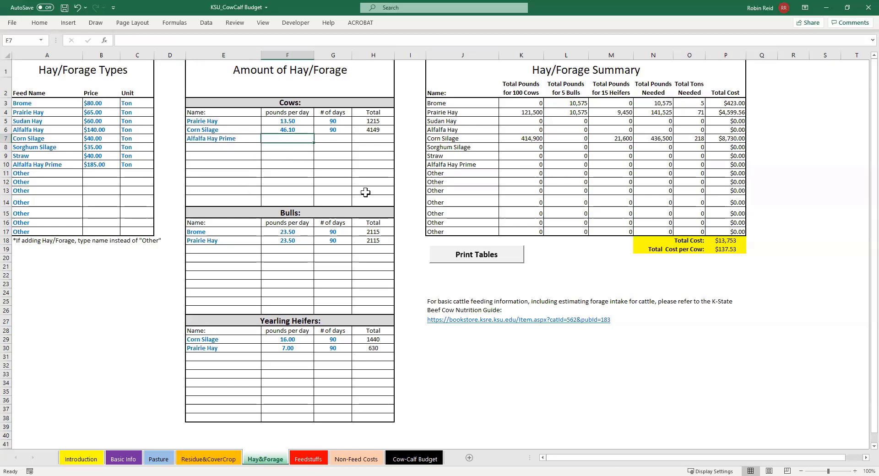
text(2)
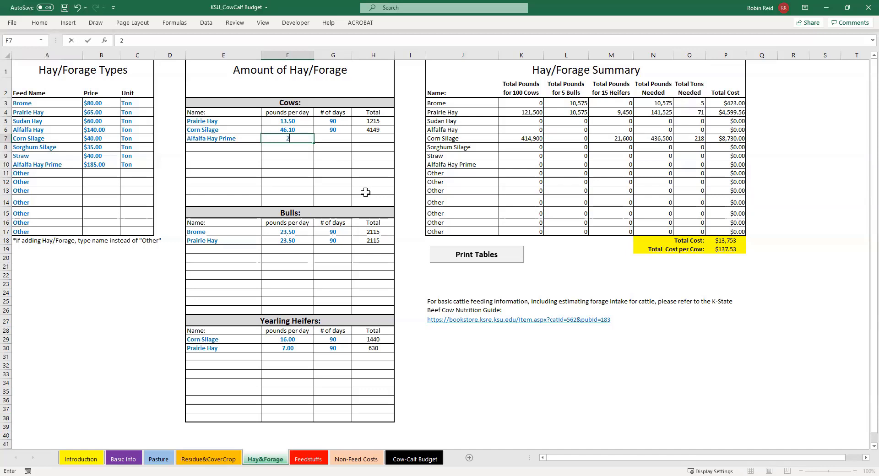
click(331, 138)
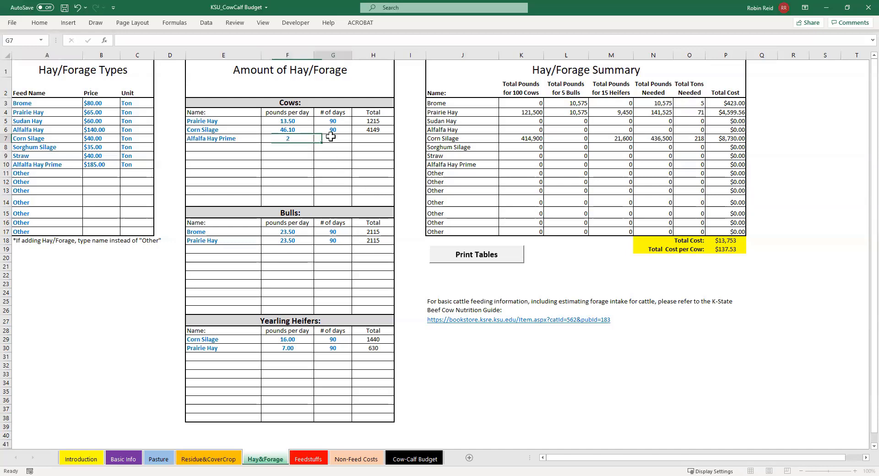
text(90)
click(365, 173)
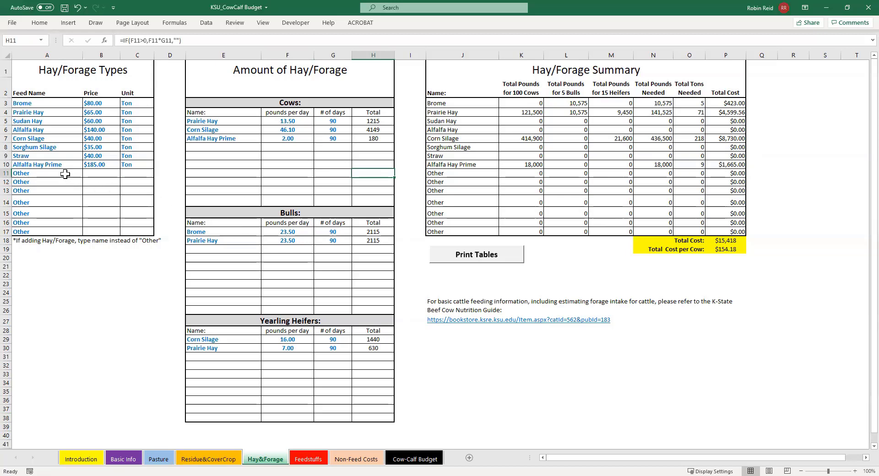
Check the Alfalfa Hay Prime price and the name and unit entries of the next "Other" row in Hay/Forage Types
click(109, 163)
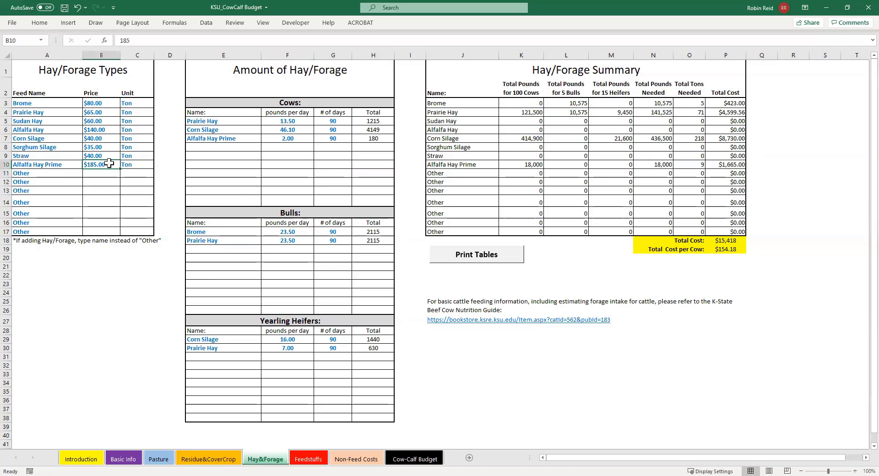
click(75, 174)
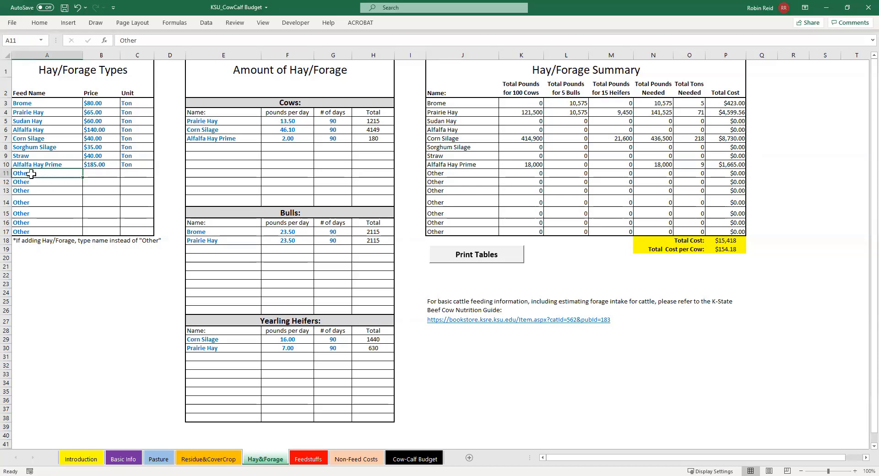
click(137, 174)
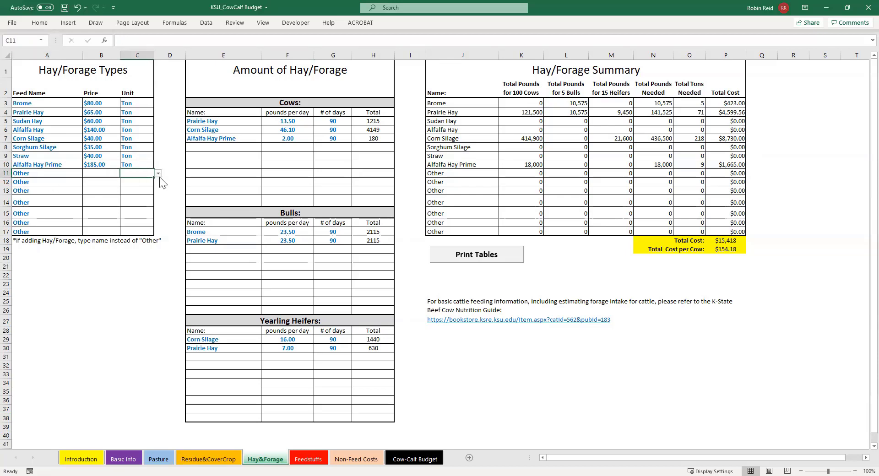
click(159, 174)
click(159, 175)
Add Corn Silage as the third forage in the Bulls section of the Amount of Hay/Forage table
click(215, 249)
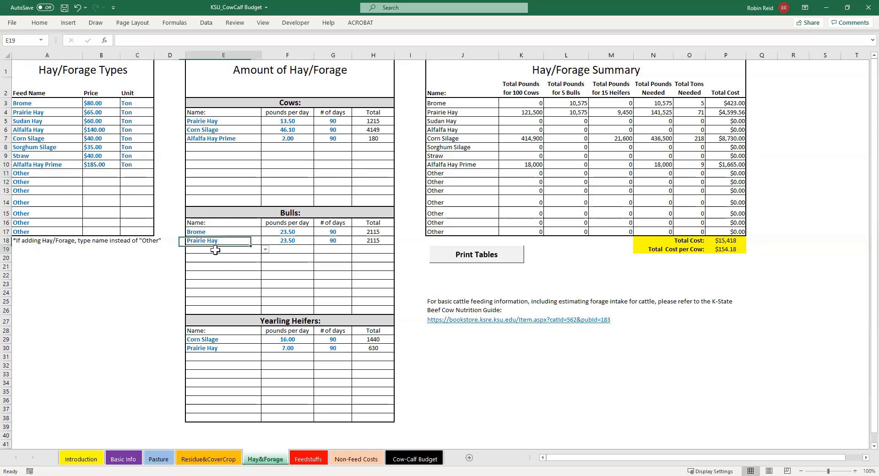
click(266, 249)
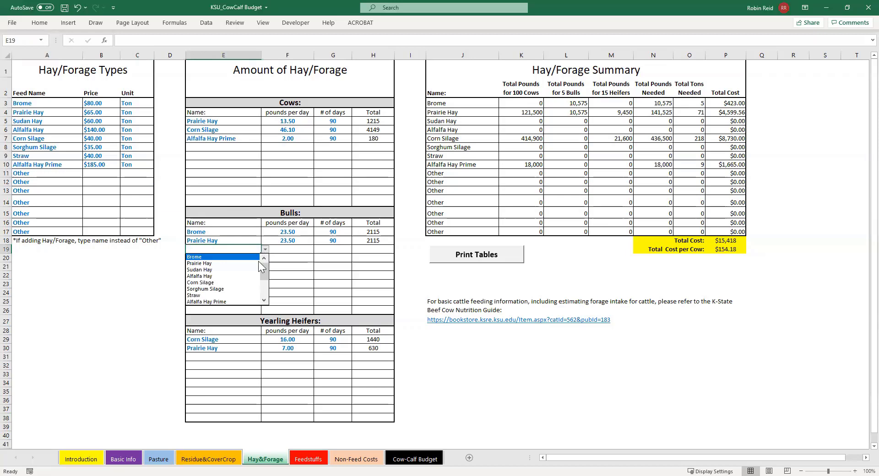
click(249, 283)
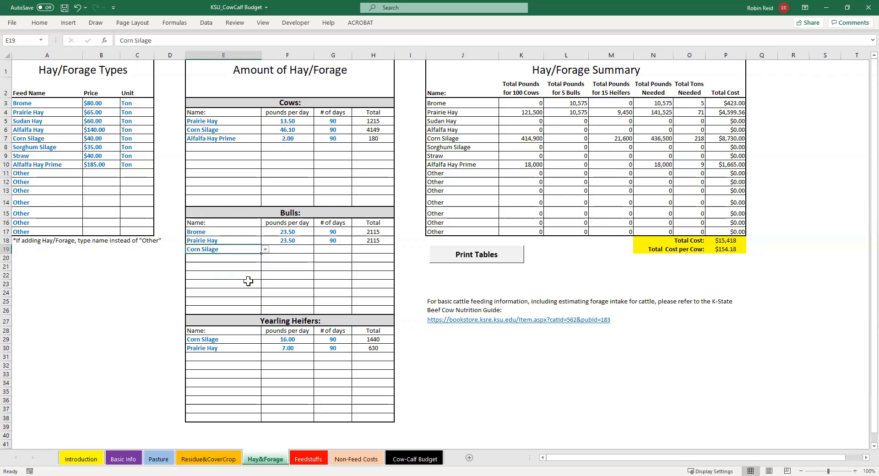
Review the total cost and total cost per cow formulas in the Hay/Forage Summary
click(298, 249)
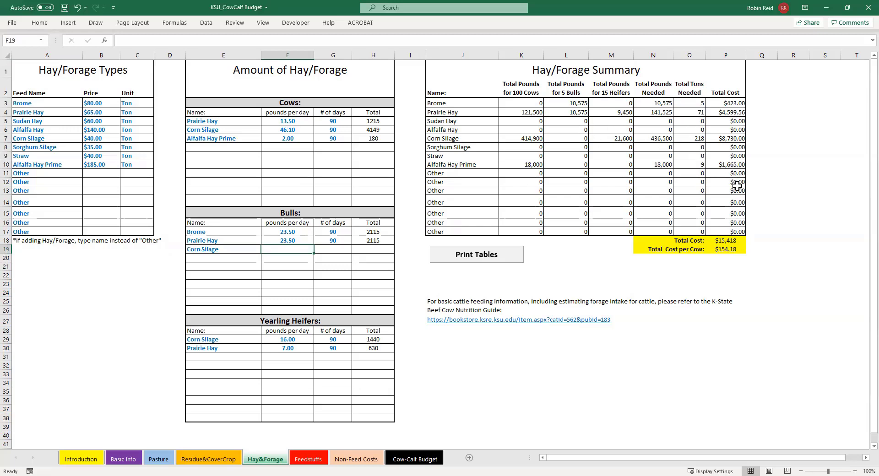
click(731, 242)
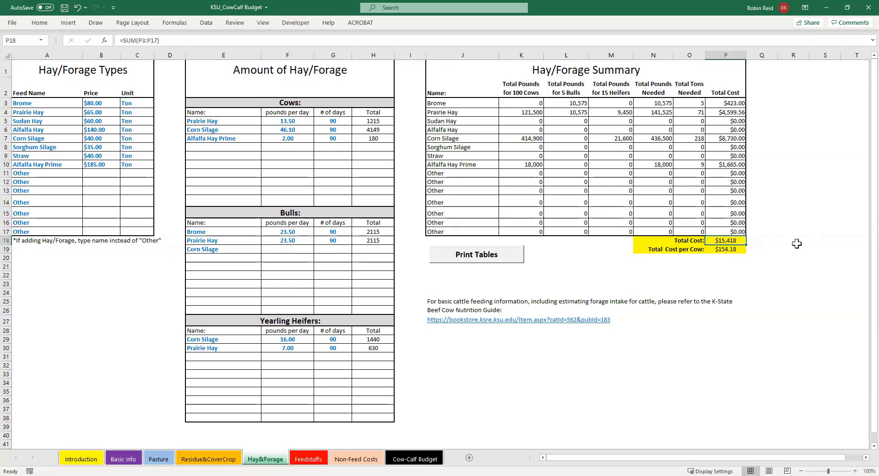
click(731, 252)
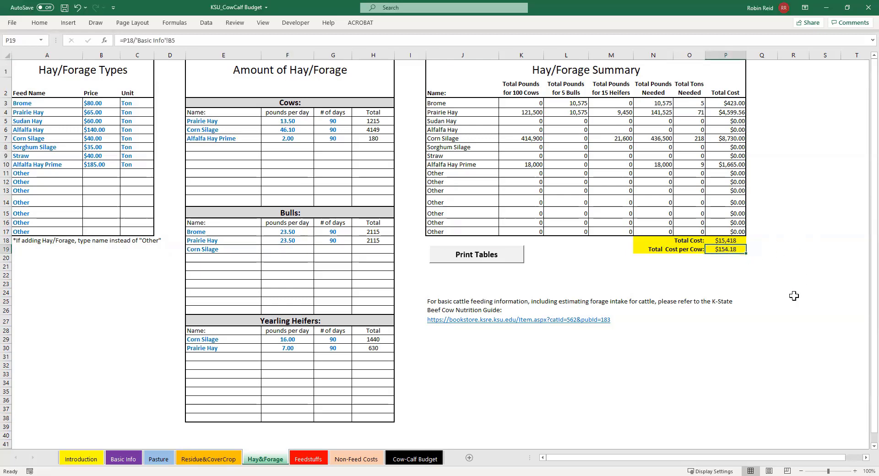
On the Feedstuffs sheet, replace the first "Other" entry in Feedstuffs Types with "Wet Distillers" priced at $60.00
click(305, 459)
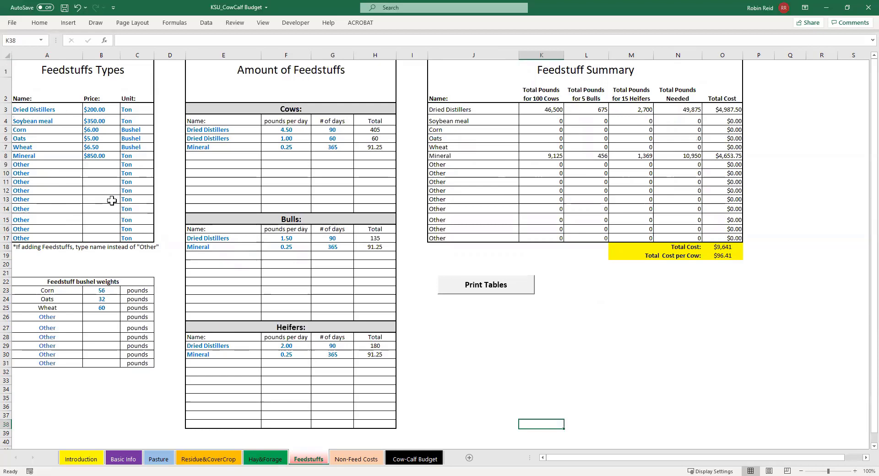
click(65, 163)
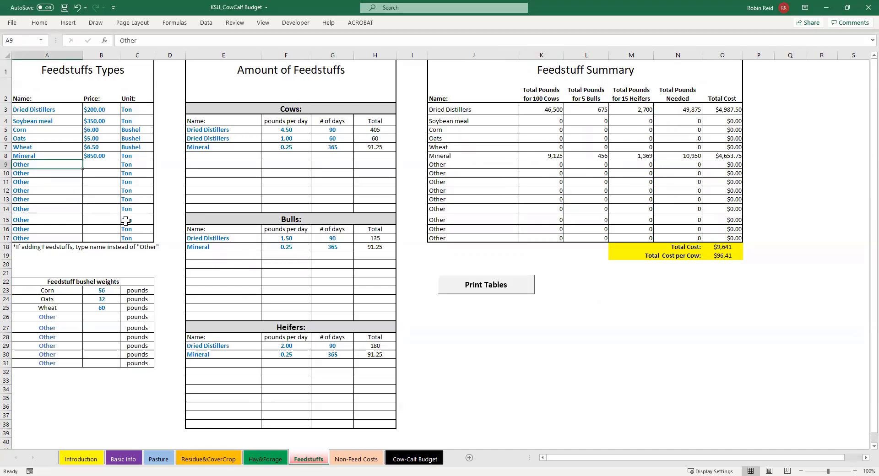
text(Wet Di)
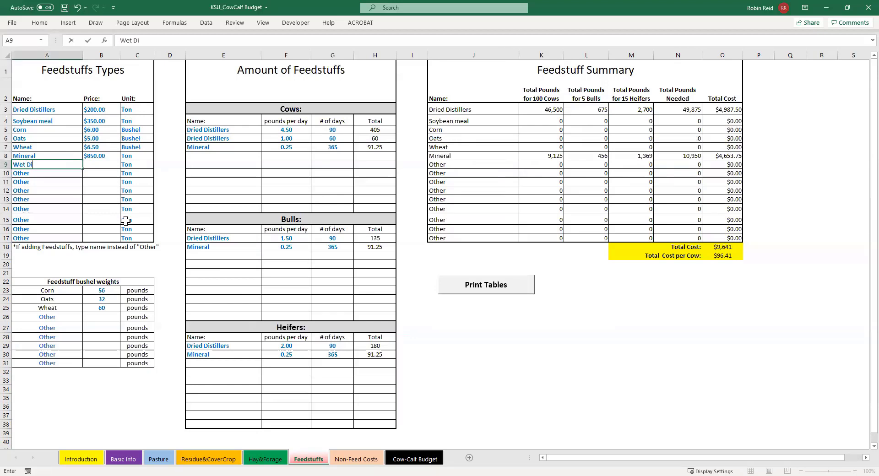
text(stillers)
click(115, 166)
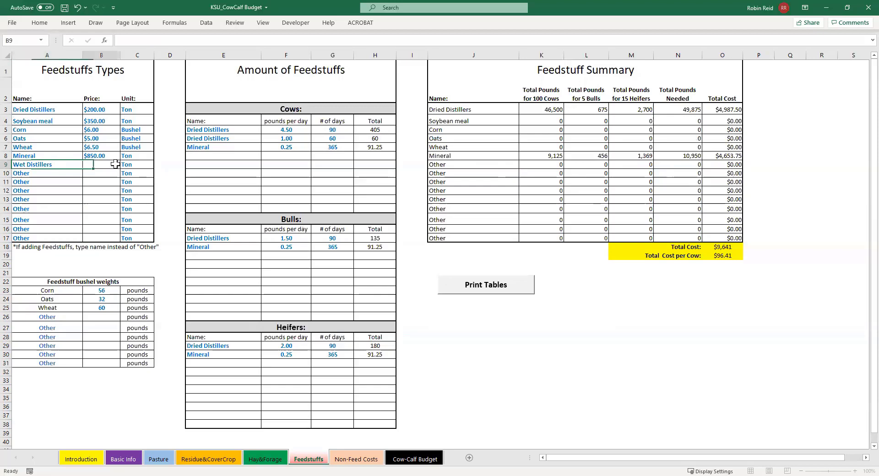
text(60)
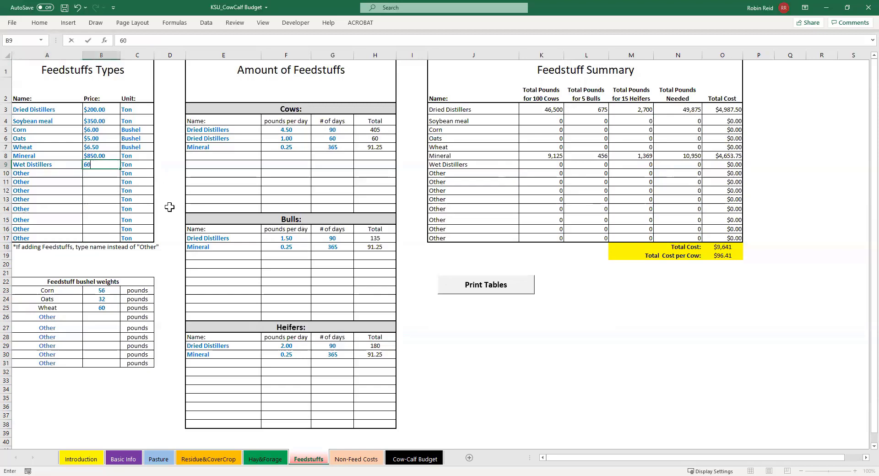
click(173, 190)
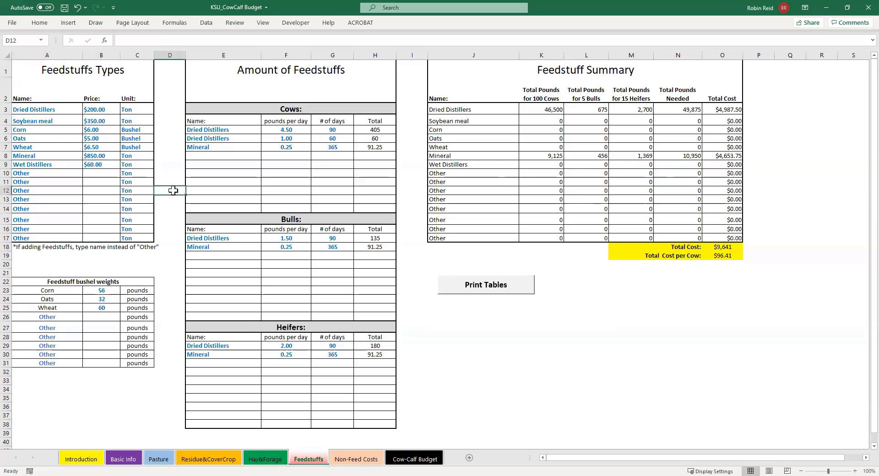
Add Wet Distillers to the Cows section of the feedstuff amounts at 2 pounds per day for 90 days
click(238, 155)
click(265, 156)
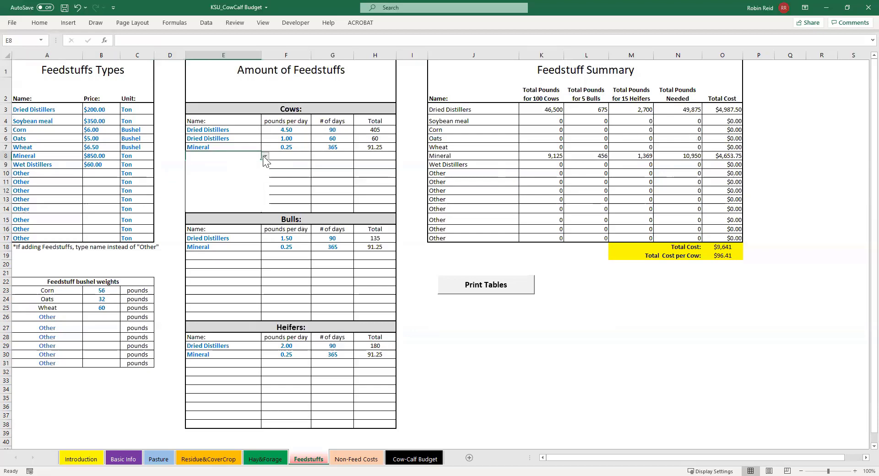
drag(264, 173, 264, 182)
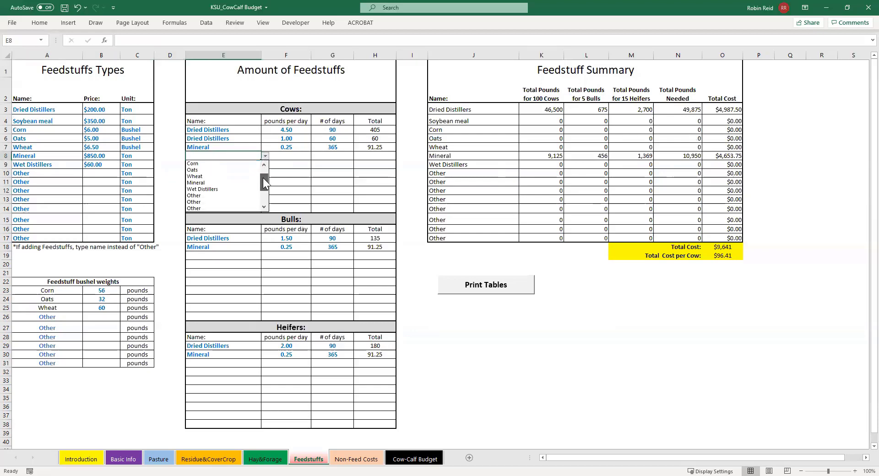
click(238, 189)
click(291, 156)
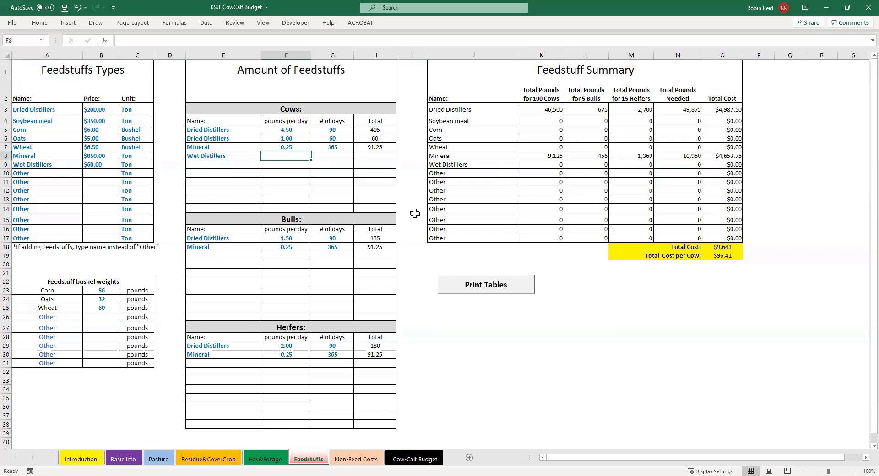
text(2)
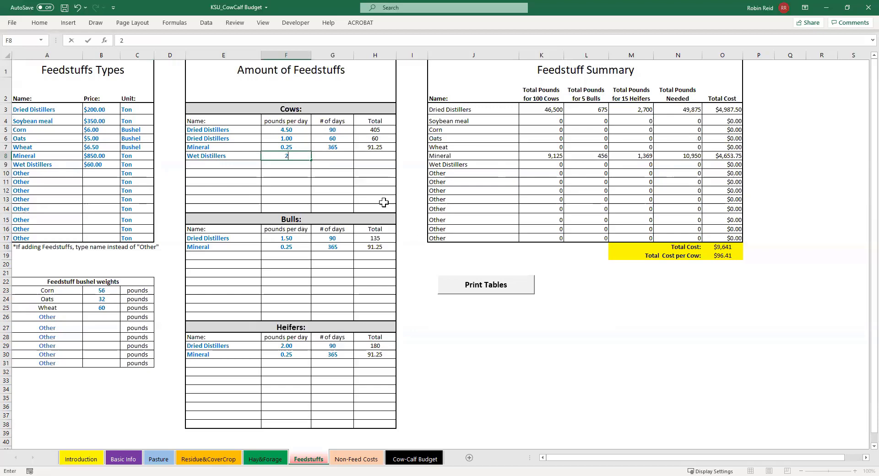
click(338, 157)
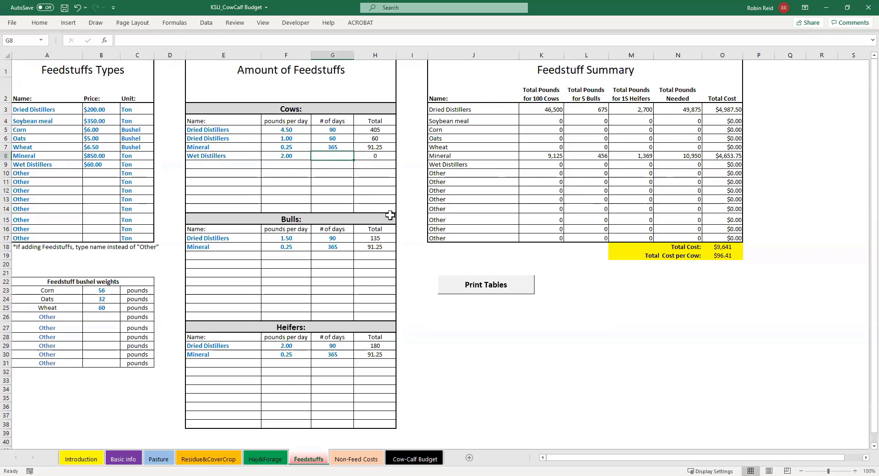
text(90)
click(376, 192)
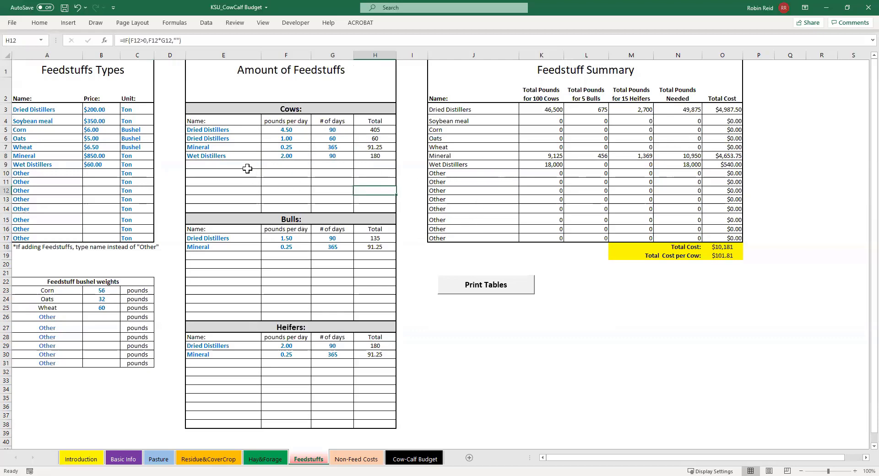
Clear the Wet Distillers name, pounds per day and number of days from the Cows section
drag(236, 158, 316, 155)
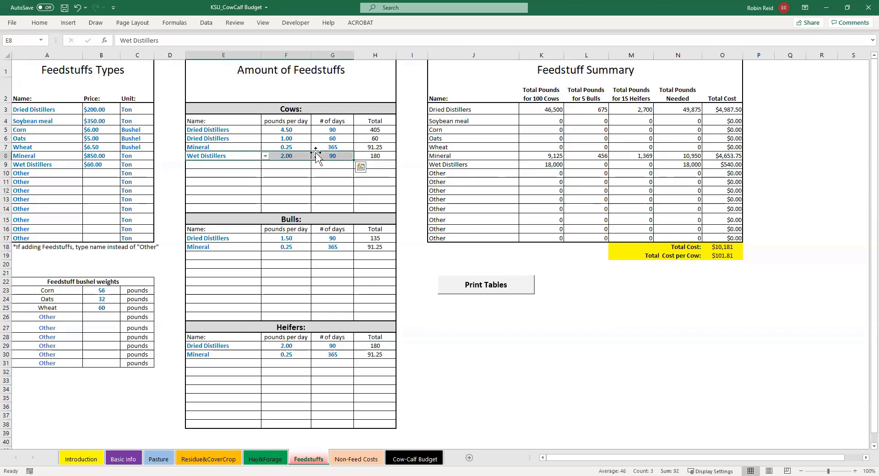
key(Delete)
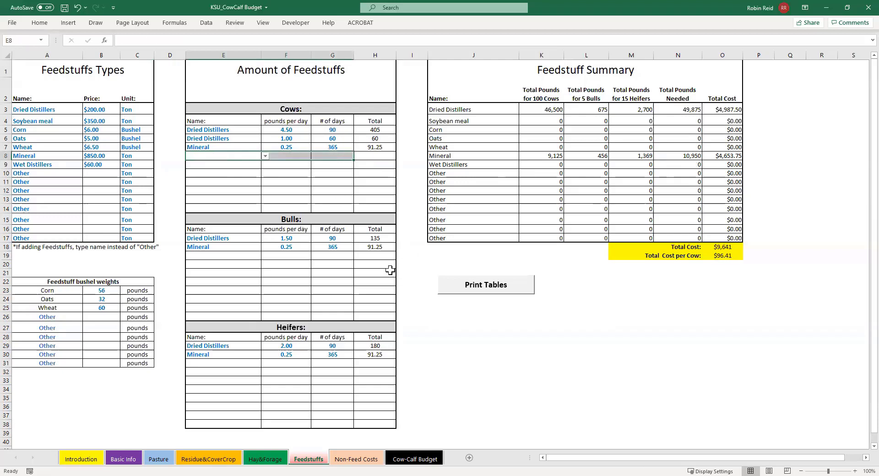
click(297, 264)
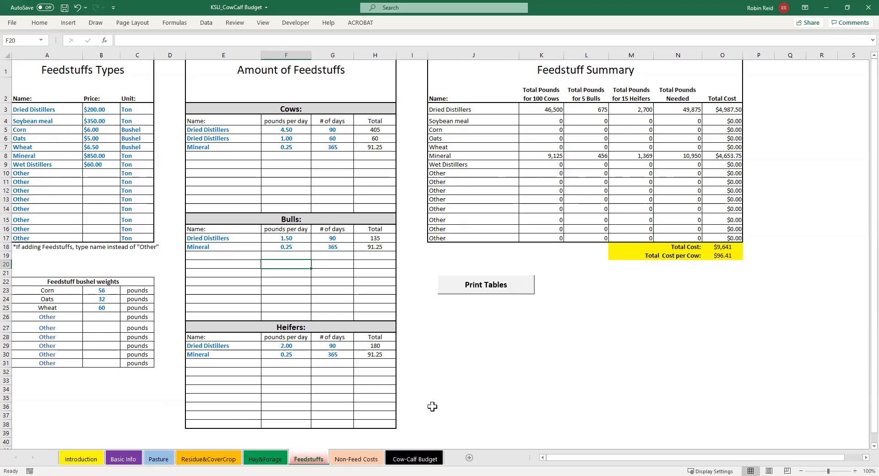
Review the cost-per-head and head-count entries for Veterinary Care and Pharmaceuticals on the Non-Feed Costs sheet
click(356, 460)
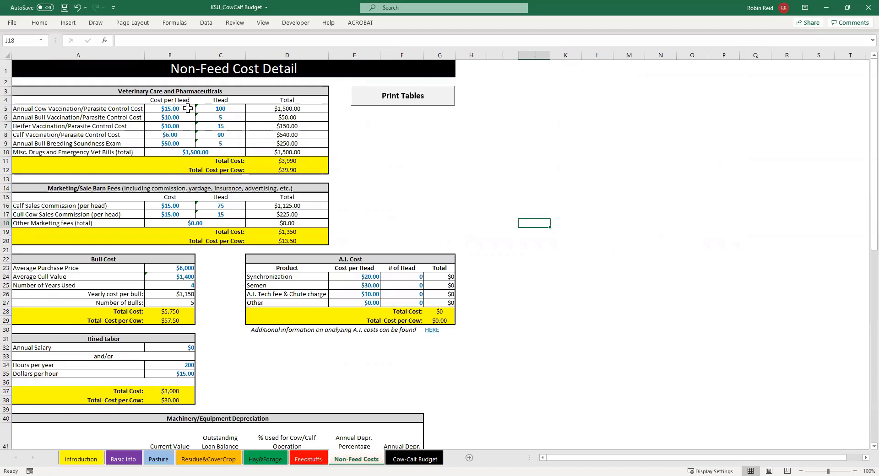
drag(186, 109, 189, 145)
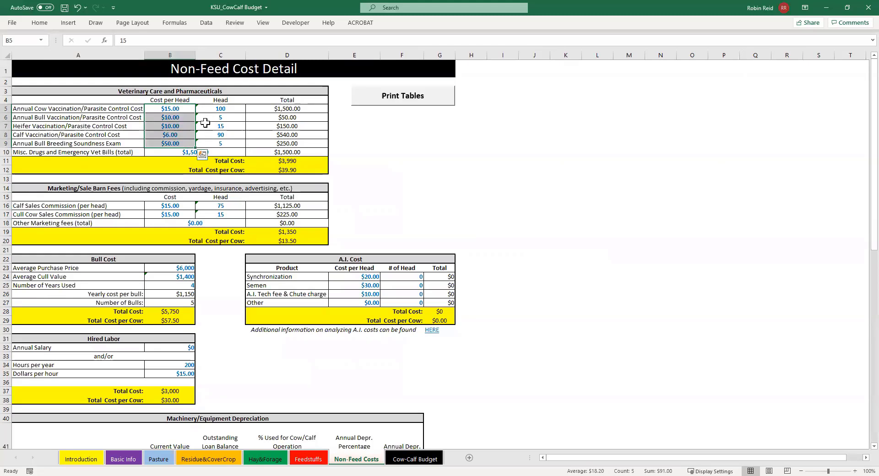
drag(222, 109, 228, 143)
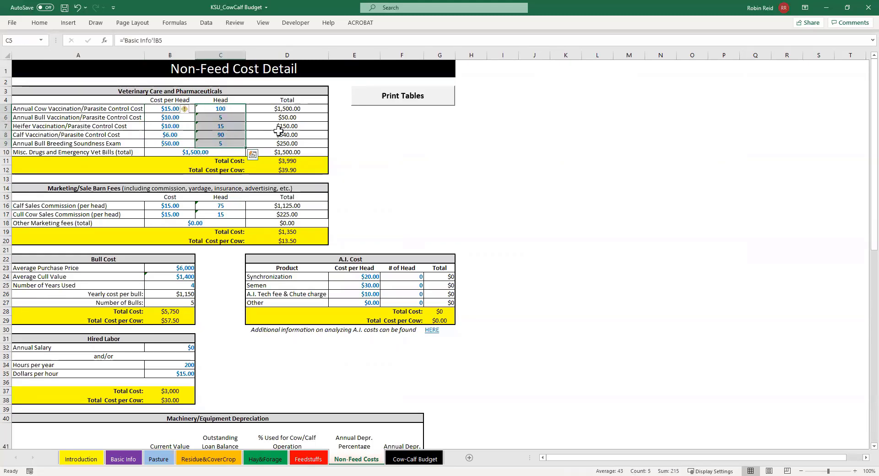
Examine the calf vaccination head count, miscellaneous vet bills and the Marketing/Sale Barn Fees entries on the Non-Feed Costs sheet
click(230, 135)
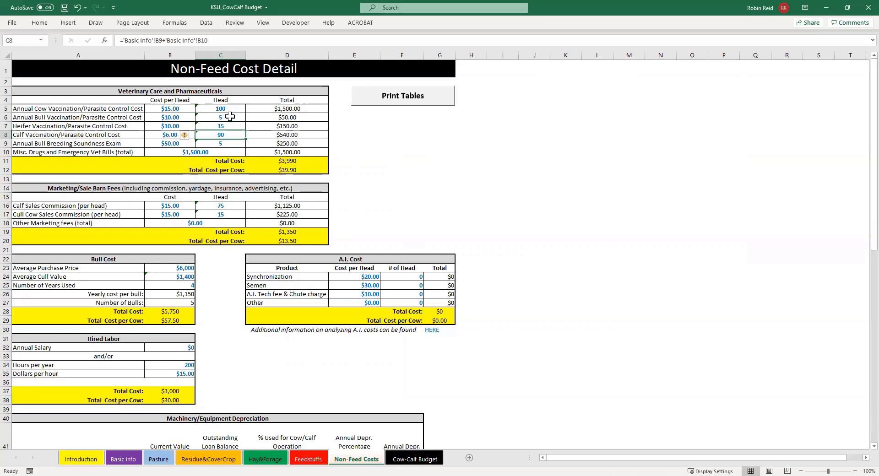
click(218, 152)
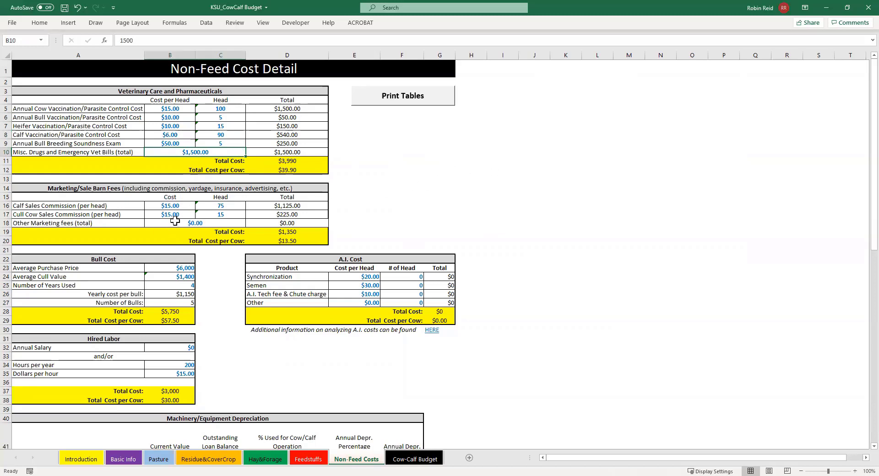
click(229, 205)
click(232, 214)
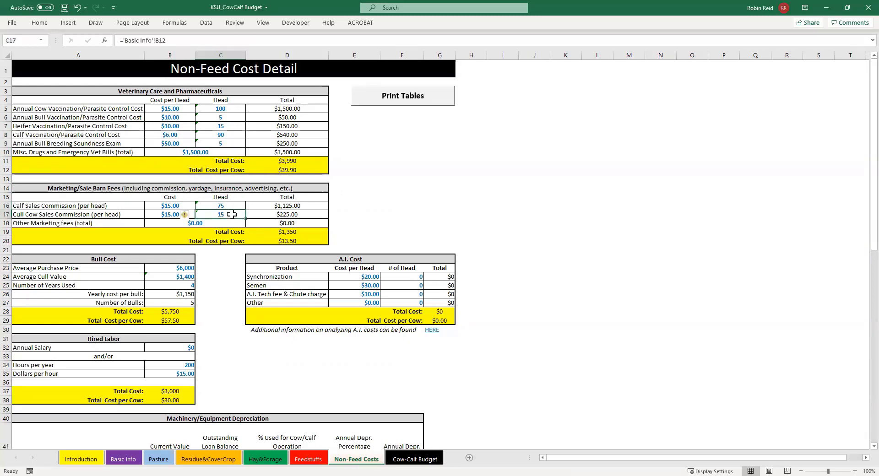
click(212, 223)
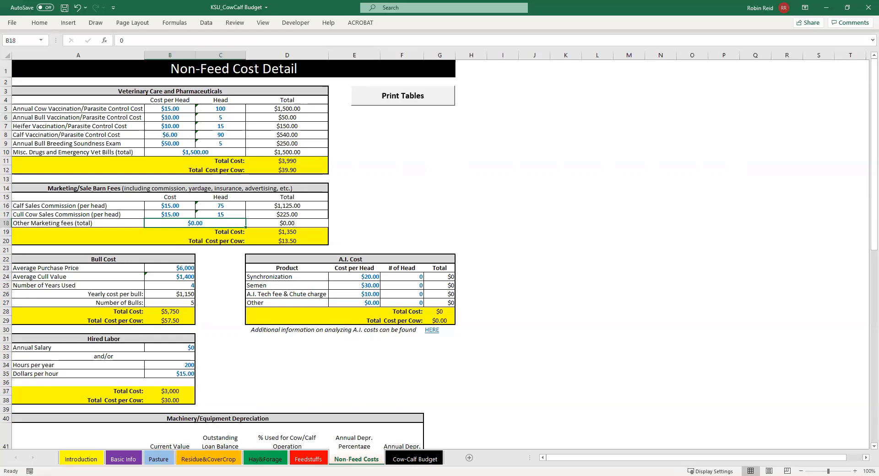
Examine the Bull Cost entries for purchase price, cull value and years used, and the yearly cost per bull formula
click(174, 277)
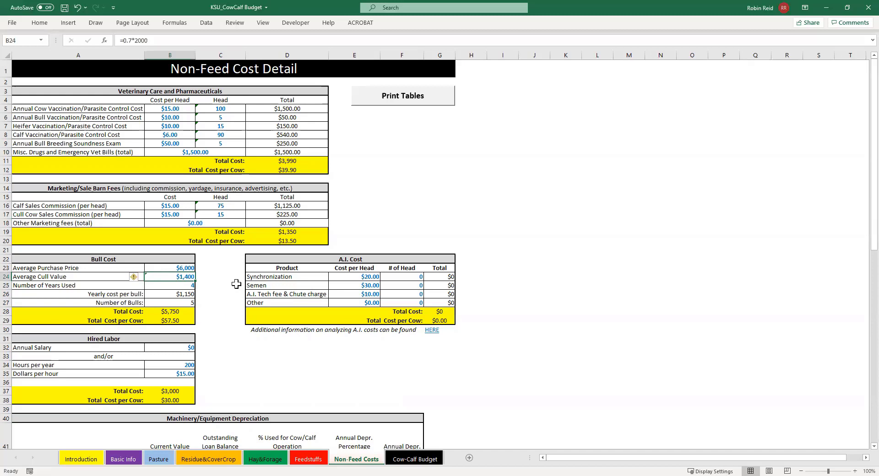
click(184, 267)
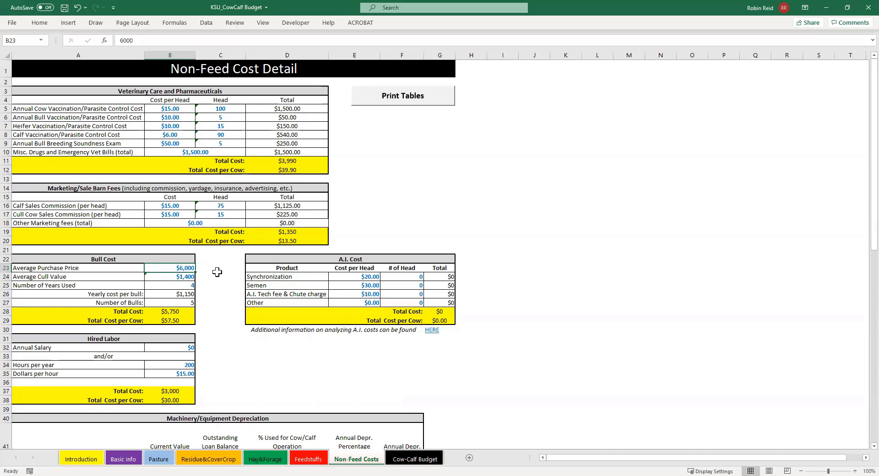
click(188, 277)
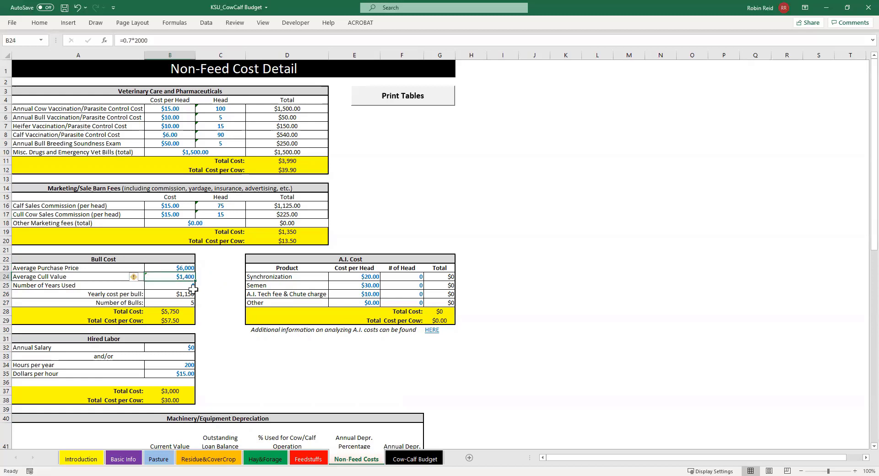
key(Return)
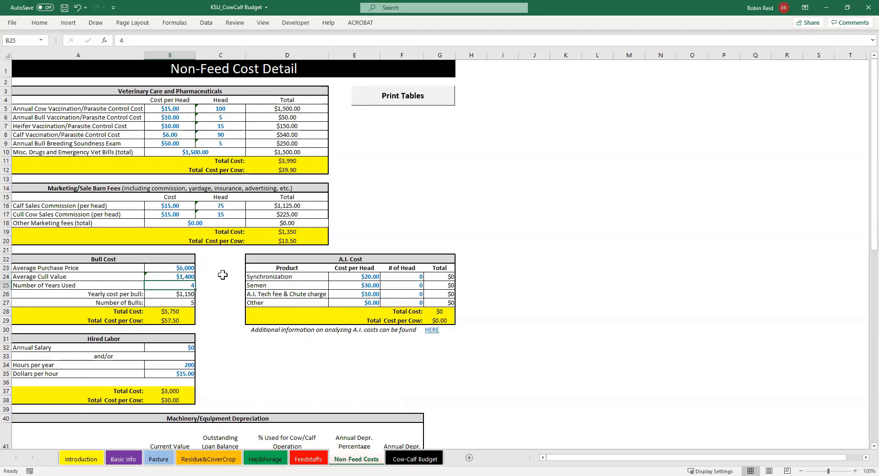
click(172, 294)
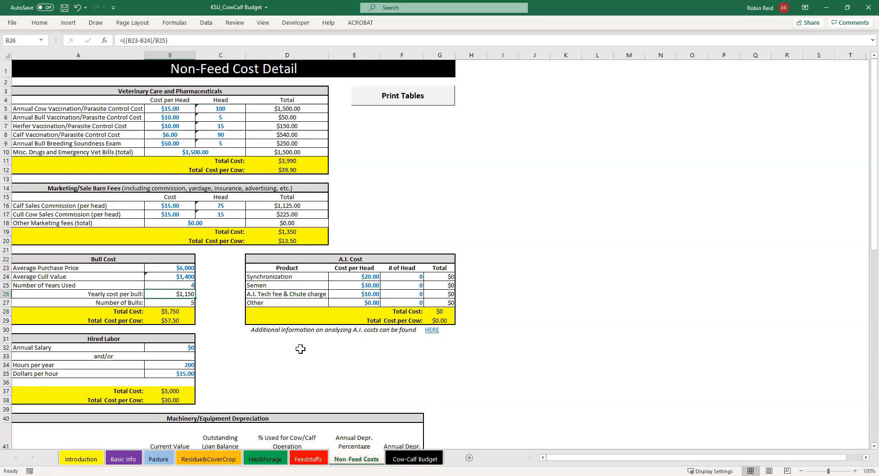
Examine the Hired Labor inputs for annual salary and hours per year
scroll(268, 348, down, 4)
scroll(267, 341, down, 2)
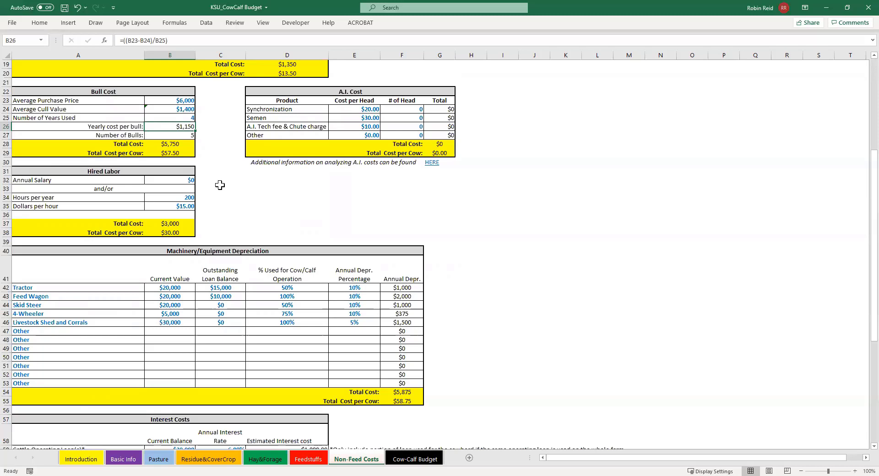
click(176, 178)
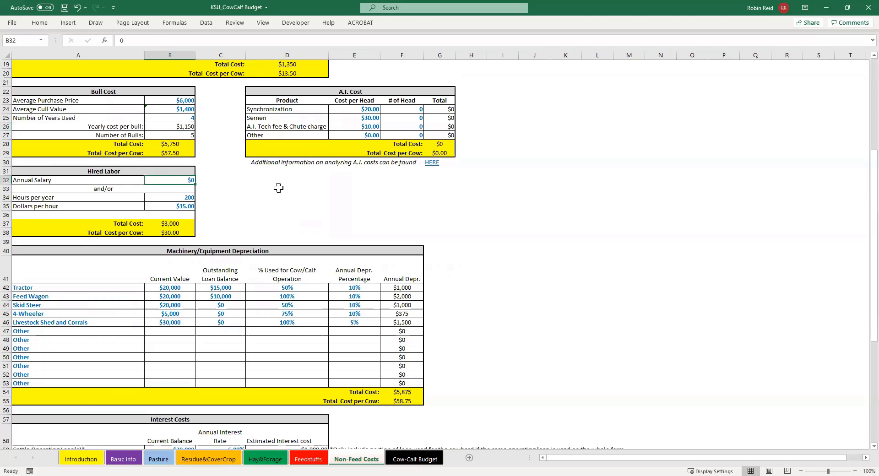
click(167, 198)
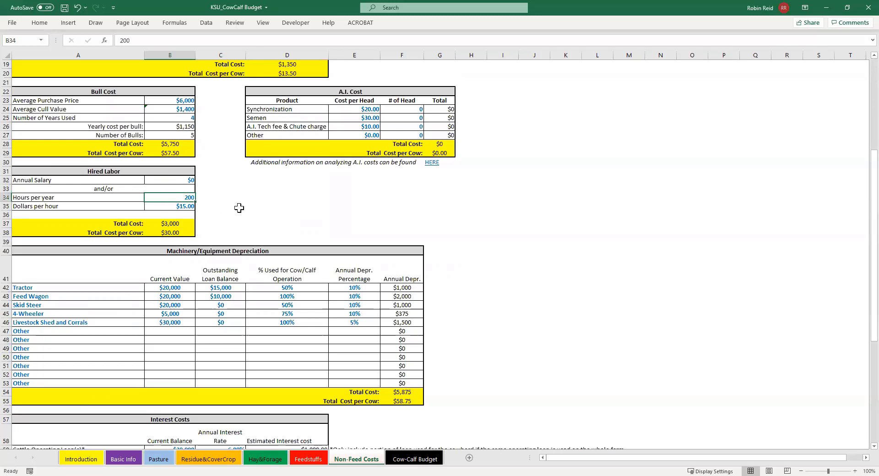
click(170, 179)
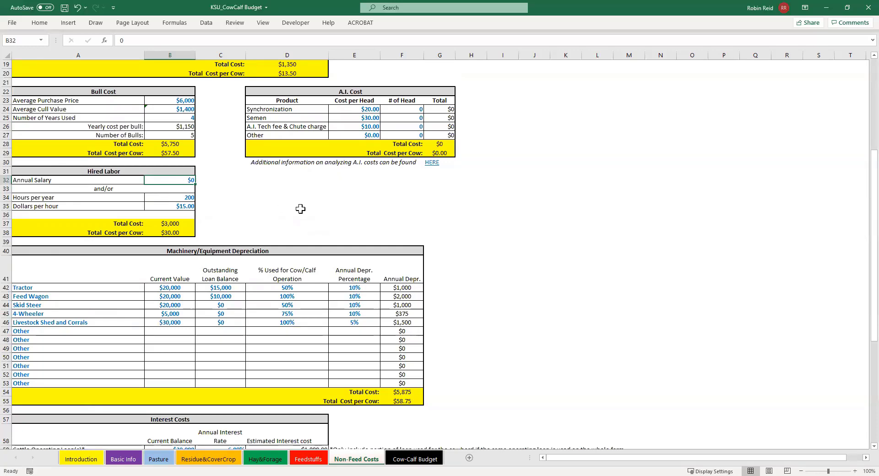
Review the Machinery/Equipment Depreciation table, covering item names, current values, loan balances, cow/calf use, depreciation percentages and cost totals
scroll(300, 202, down, 6)
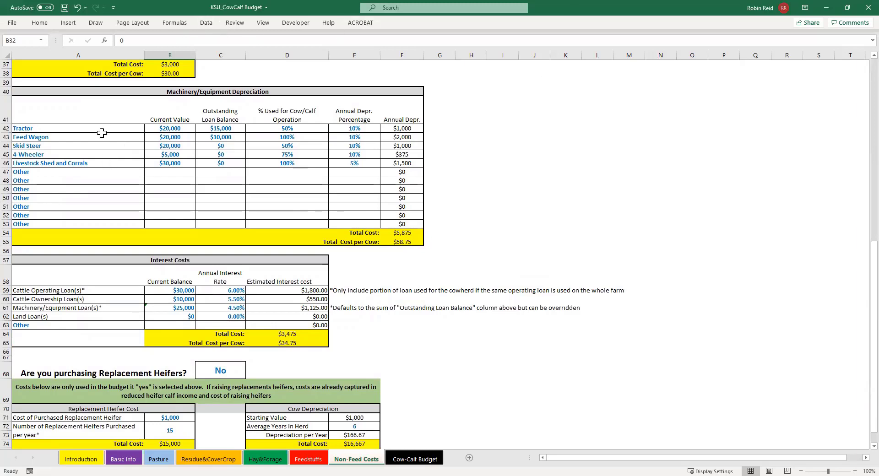
drag(101, 129, 107, 198)
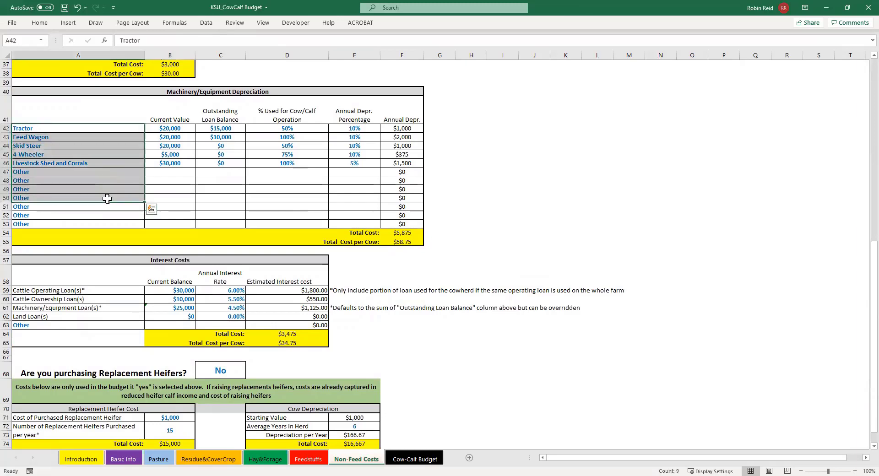
click(185, 129)
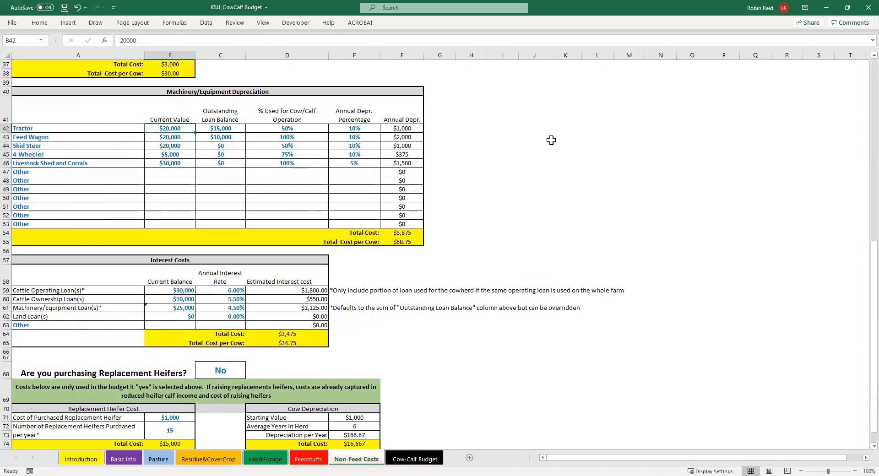
click(242, 129)
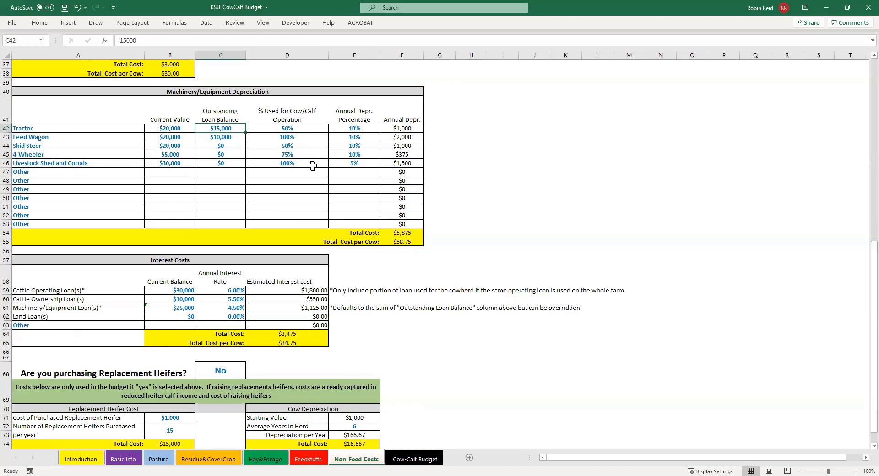
click(276, 130)
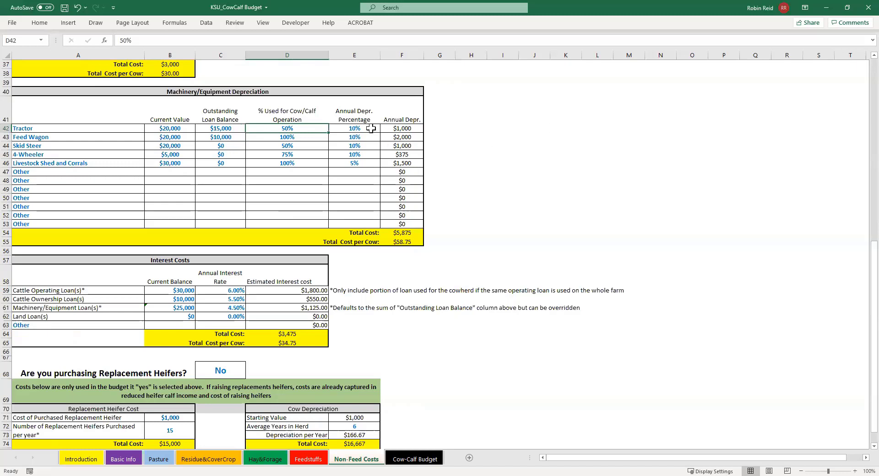
drag(371, 129, 375, 156)
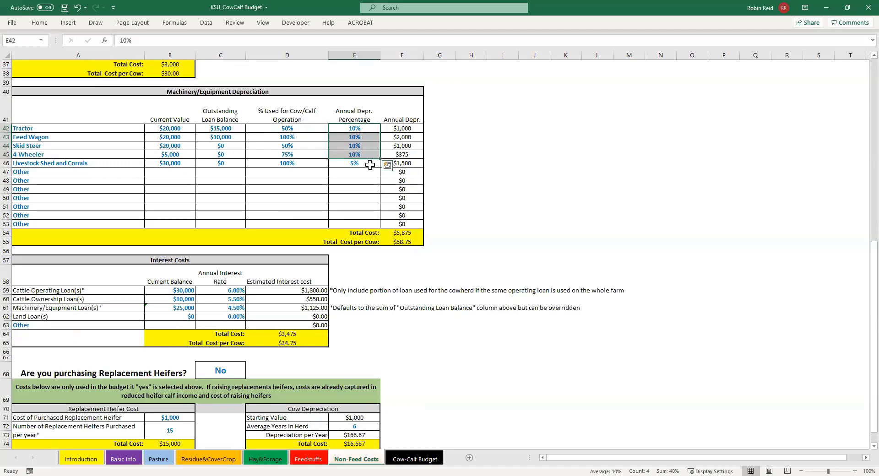
click(365, 163)
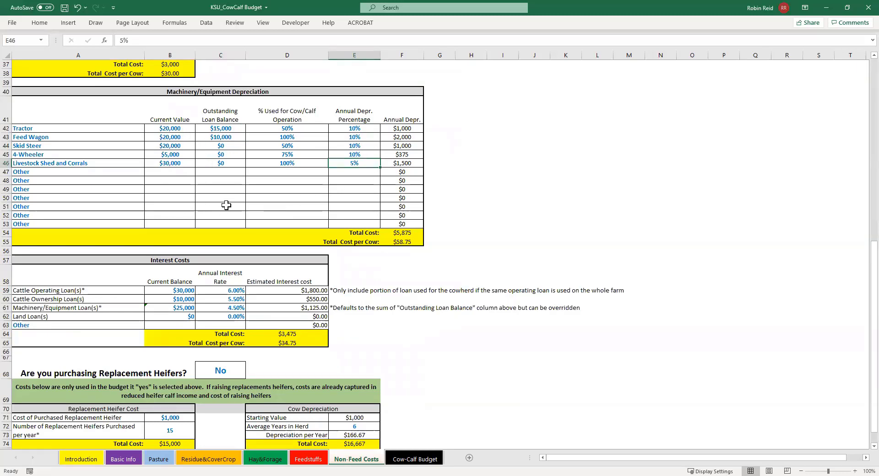
click(389, 233)
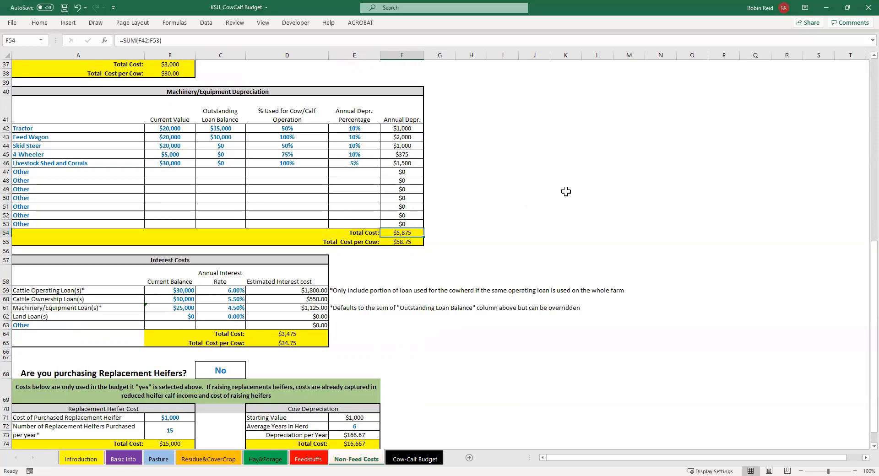
click(404, 244)
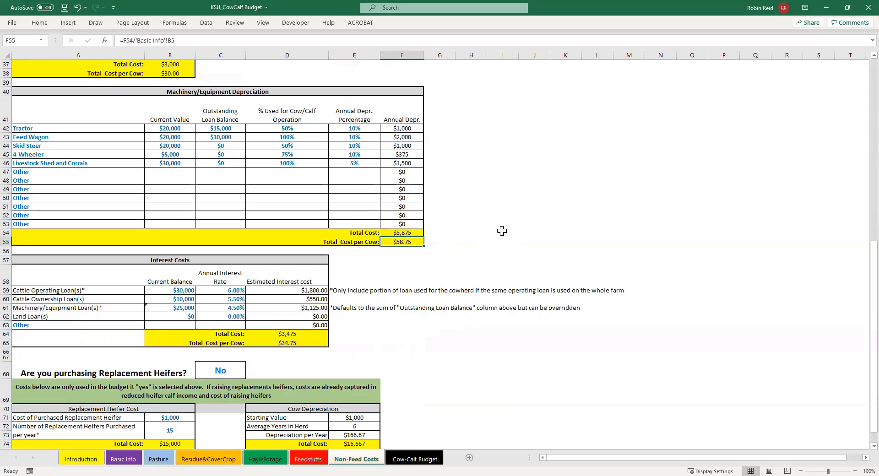
Review the Interest Costs balances and rates for the operating, ownership, machinery and land loans, comparing the machinery balance with the depreciation table
scroll(502, 229, down, 4)
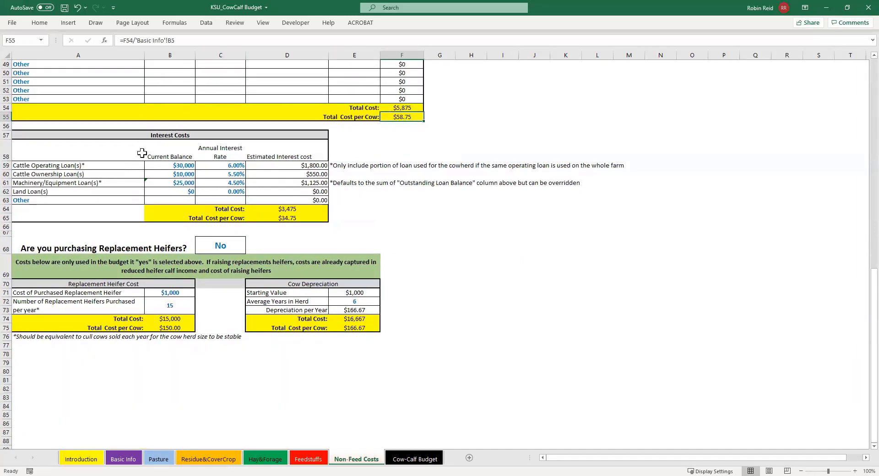
click(162, 166)
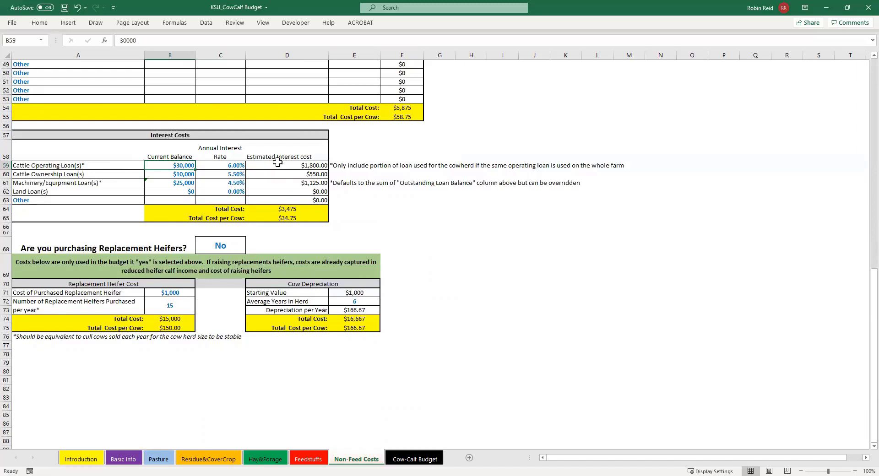
click(224, 164)
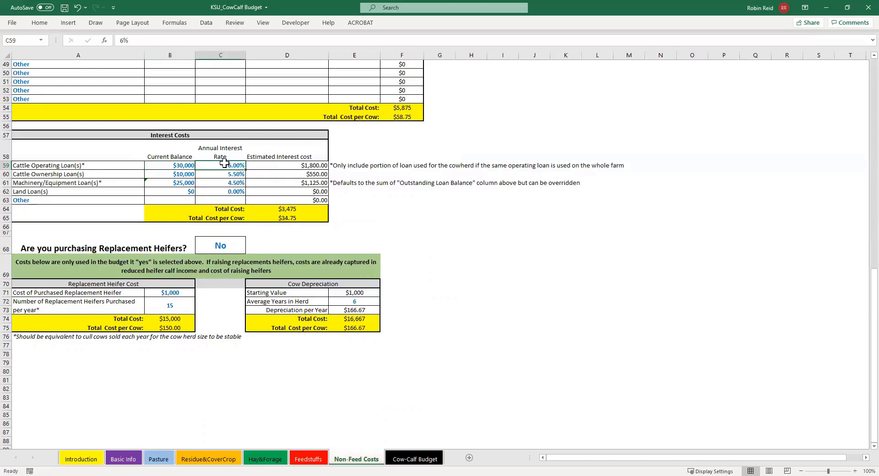
click(175, 174)
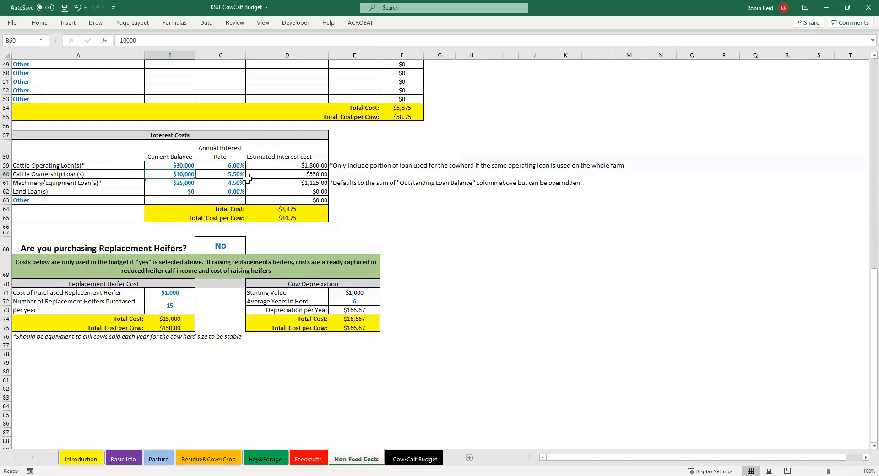
click(186, 182)
scroll(229, 182, up, 4)
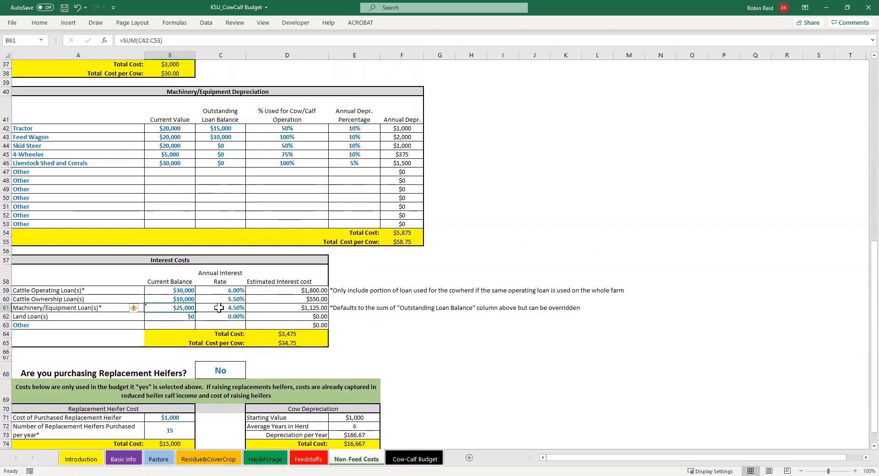
scroll(219, 308, down, 3)
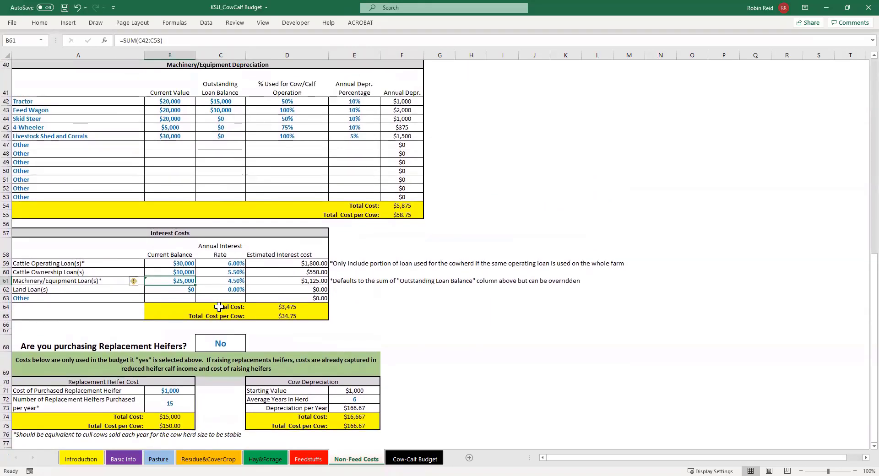
drag(165, 218, 209, 218)
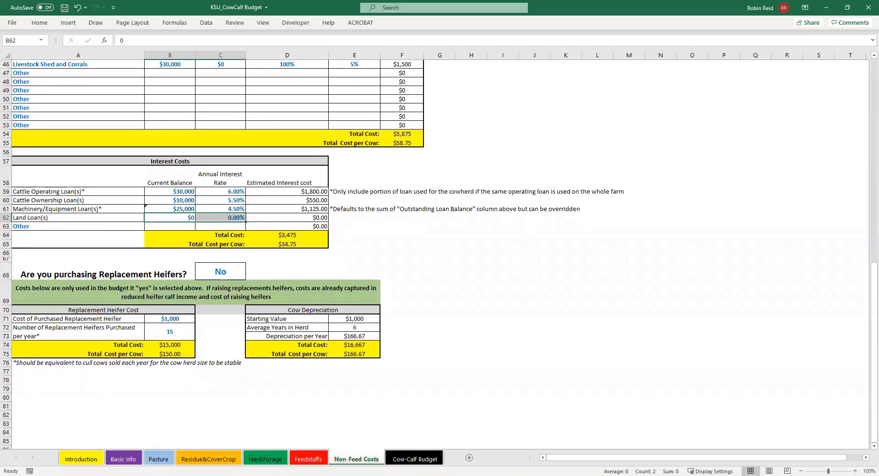
Check the Yes/No choices for purchasing replacement heifers without changing the selection, and examine the average years in herd entry
click(234, 272)
click(250, 274)
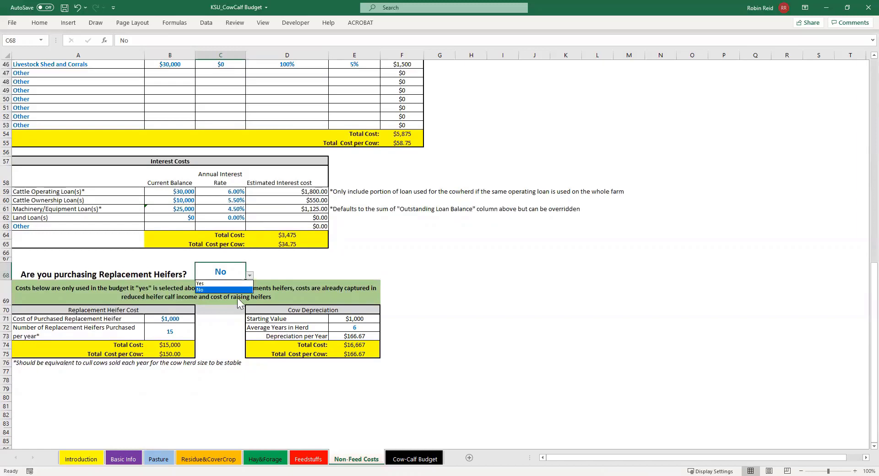
click(285, 263)
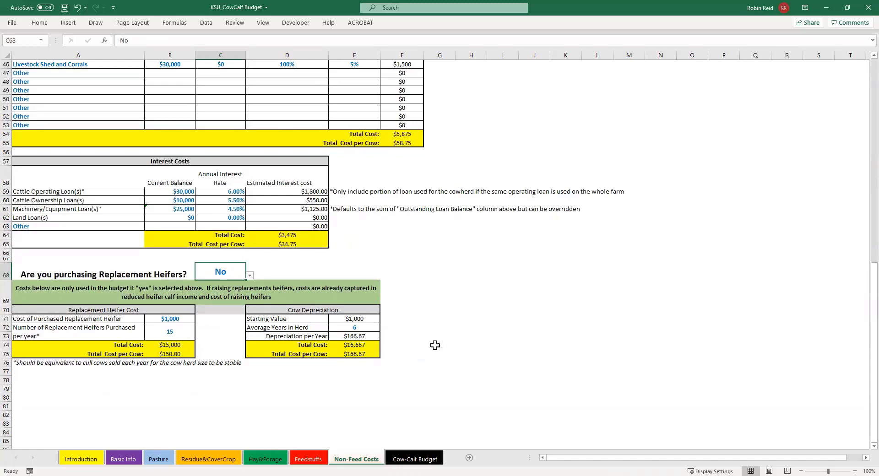
click(367, 327)
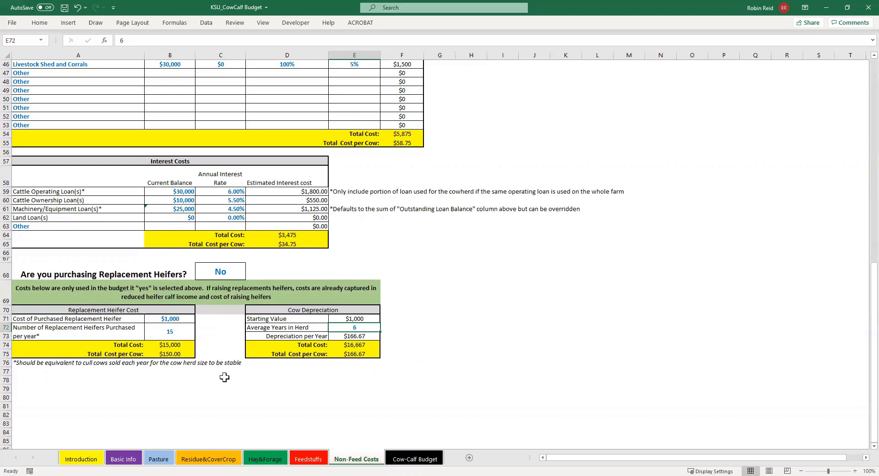
Open the Cow-Calf Budget sheet and examine the whole-herd overhead cost entries from machinery repairs through other costs
click(428, 458)
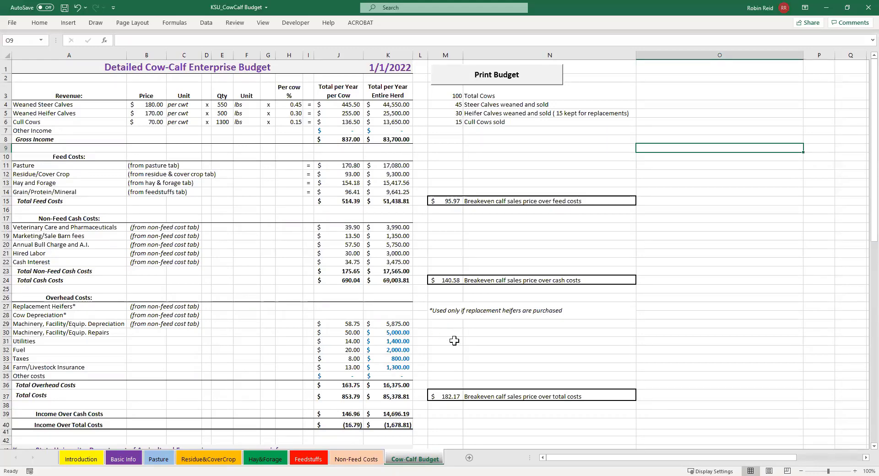
drag(403, 334, 404, 373)
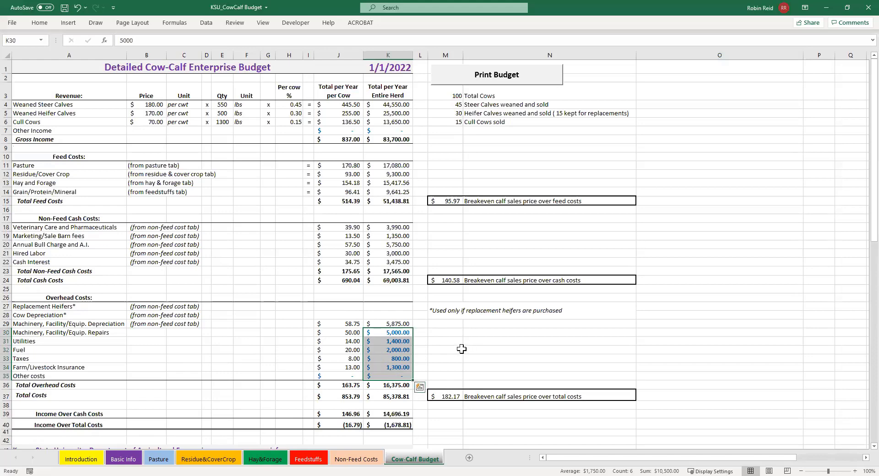
click(450, 333)
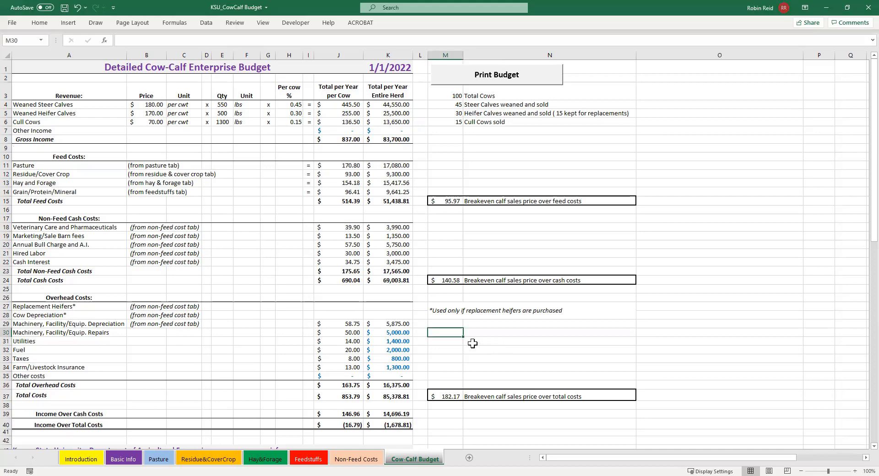
Review the budget's revenue rows for steer calves, heifer calves, cull cows and other income, plus gross income per cow and whole herd
click(403, 341)
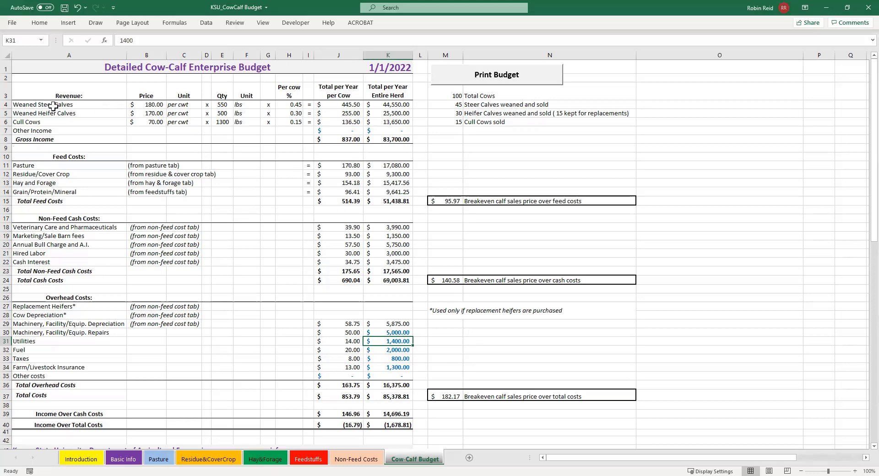
drag(55, 106, 370, 104)
click(289, 106)
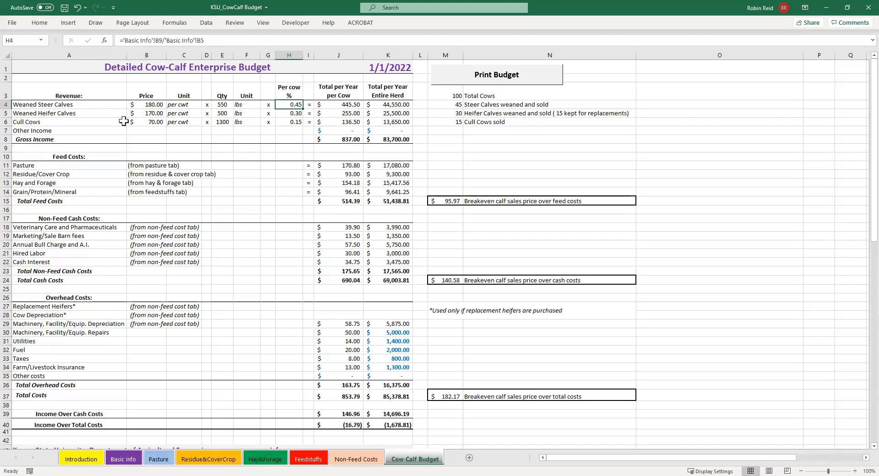
click(401, 114)
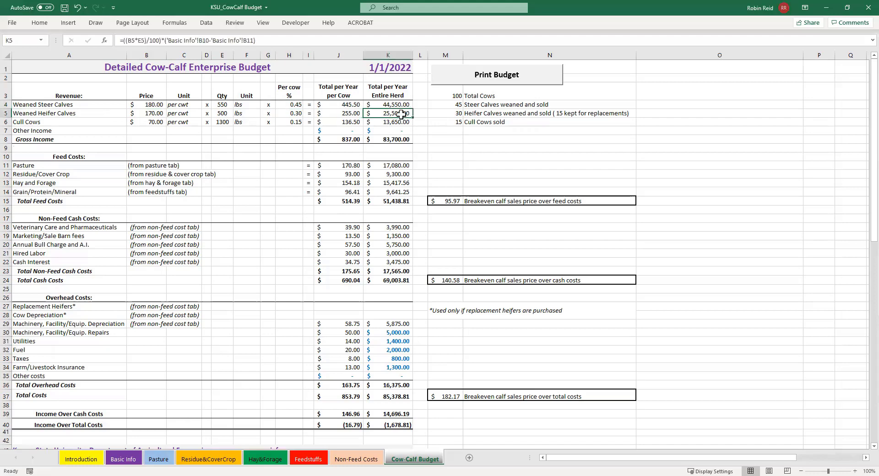
click(382, 124)
drag(385, 131, 341, 130)
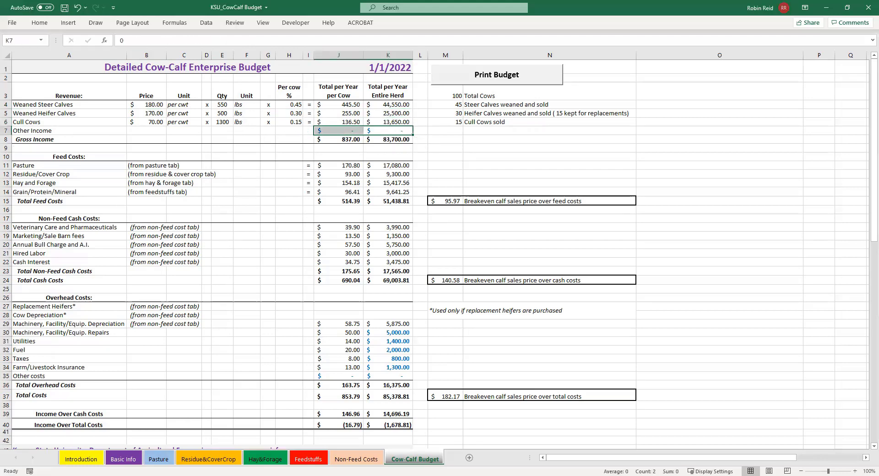
click(434, 132)
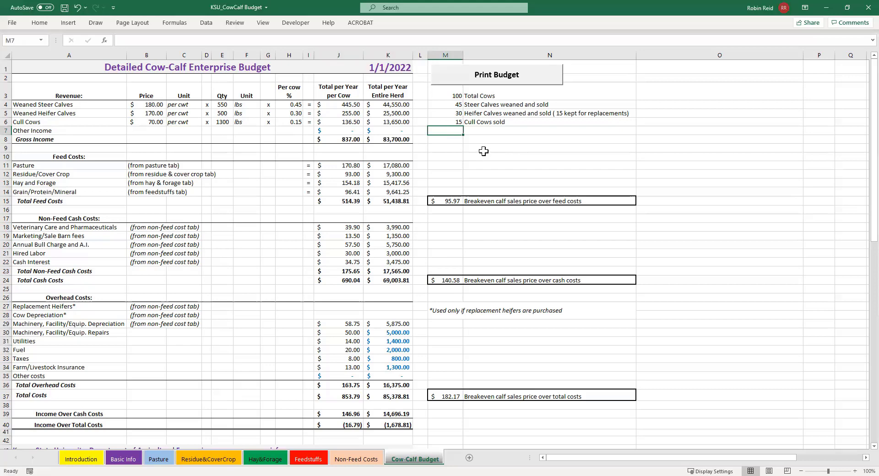
click(348, 140)
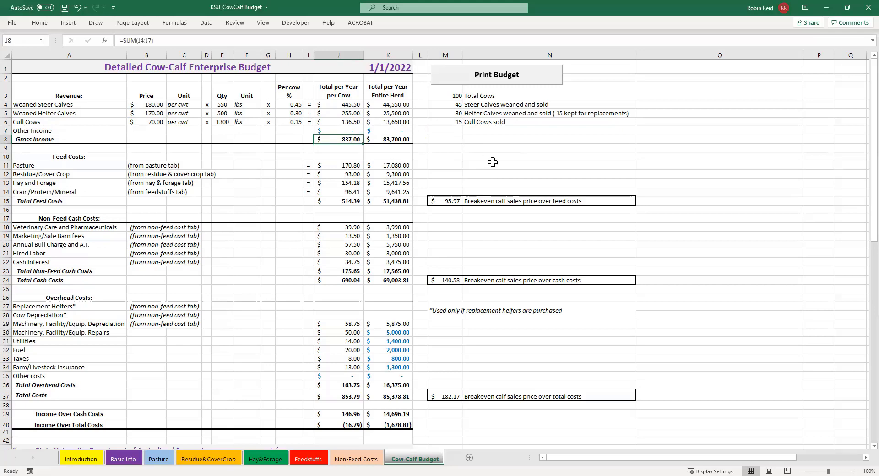
click(397, 139)
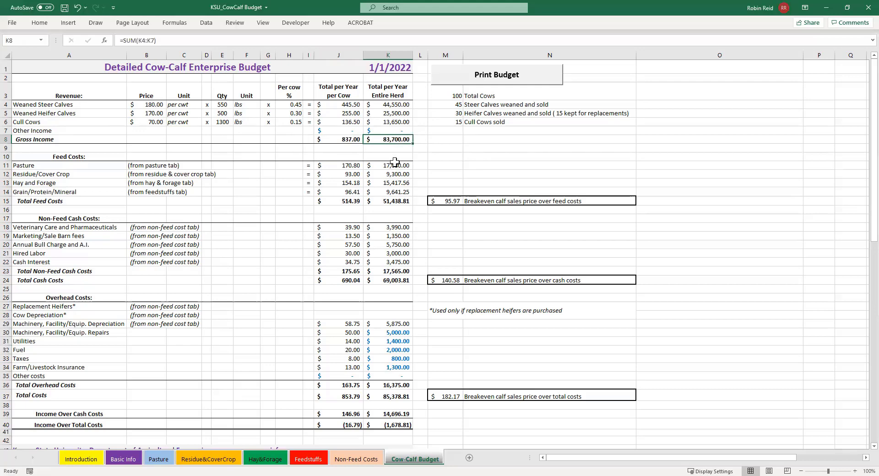
Examine total feed costs and total cash costs alongside the breakeven calf sales price over each
click(354, 201)
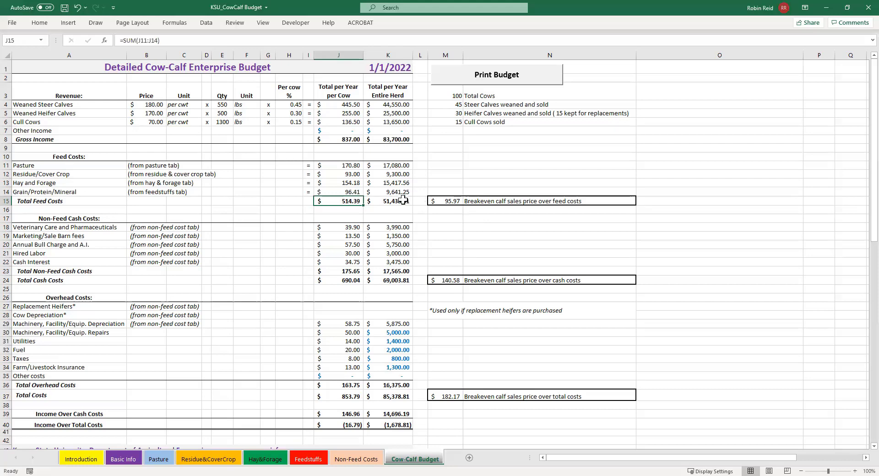
click(445, 201)
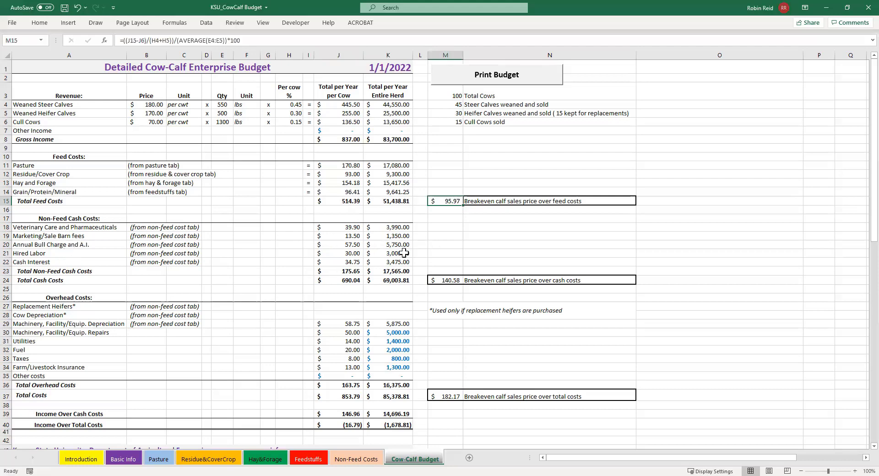
click(346, 281)
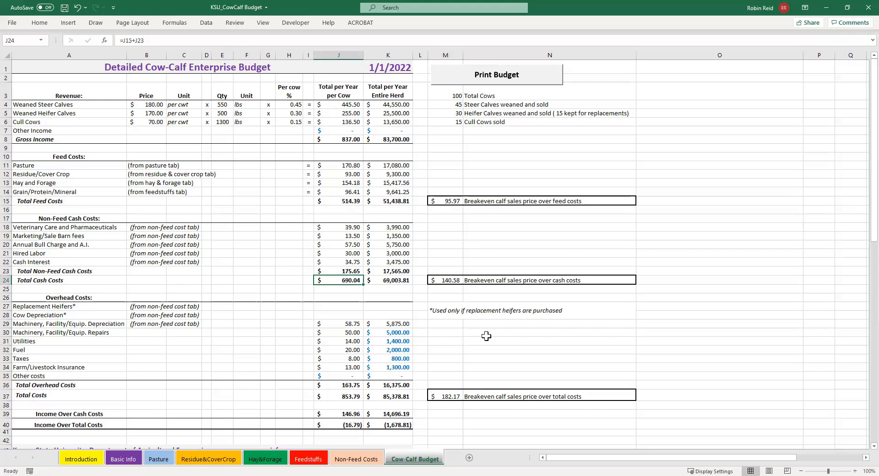
click(387, 282)
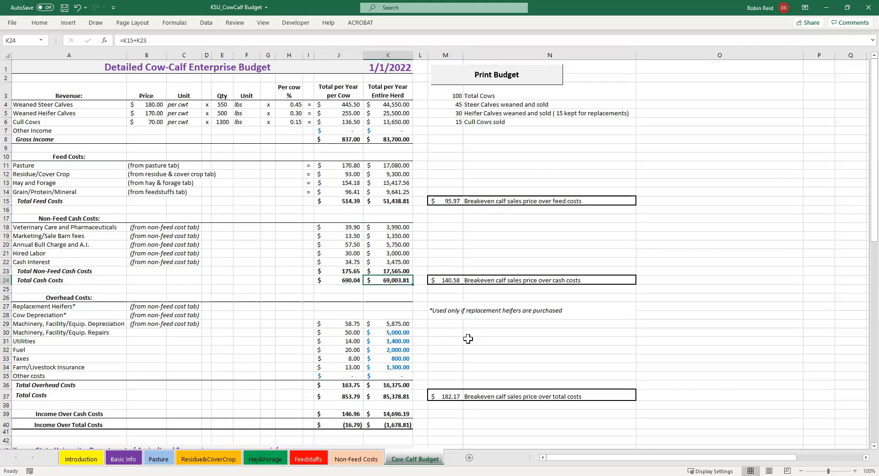
click(448, 280)
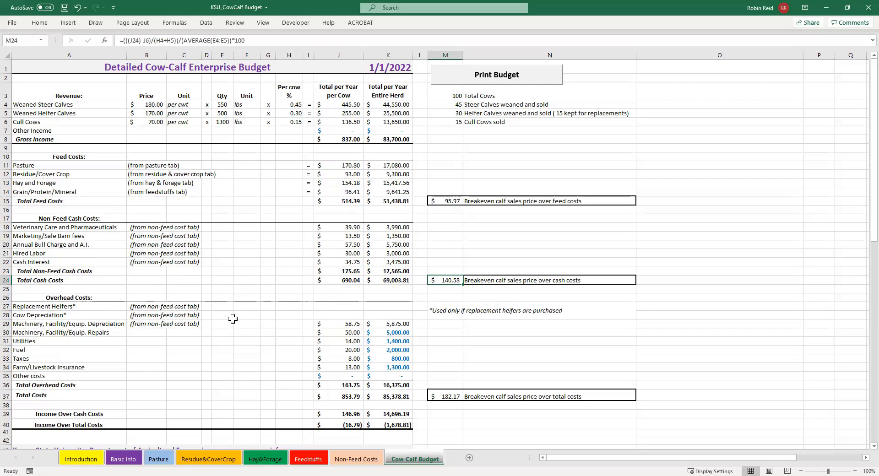
Examine the per-cow total costs and the breakeven calf sales price over total costs
scroll(339, 319, down, 1)
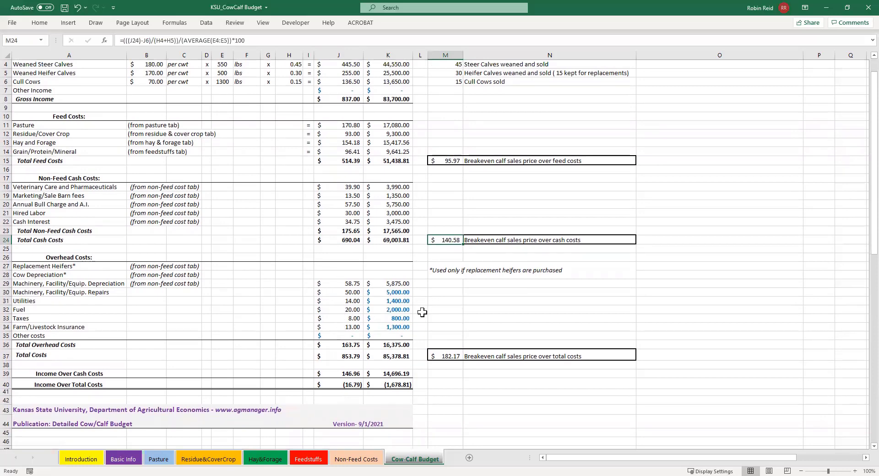
click(341, 355)
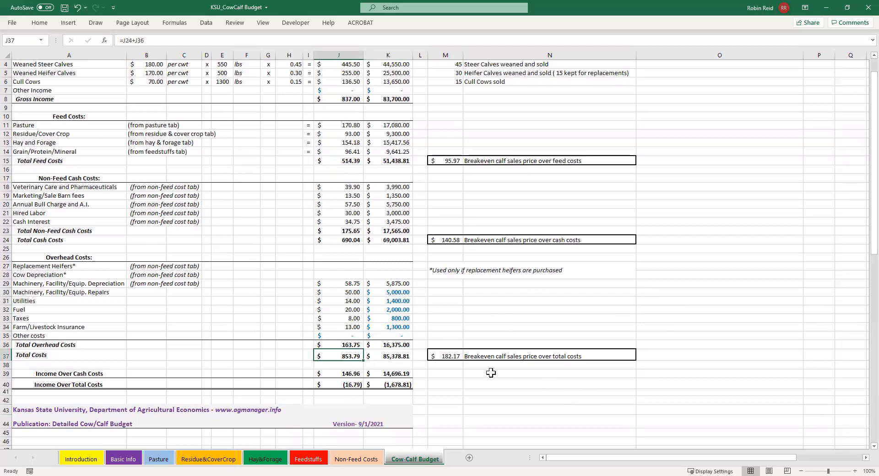
click(446, 355)
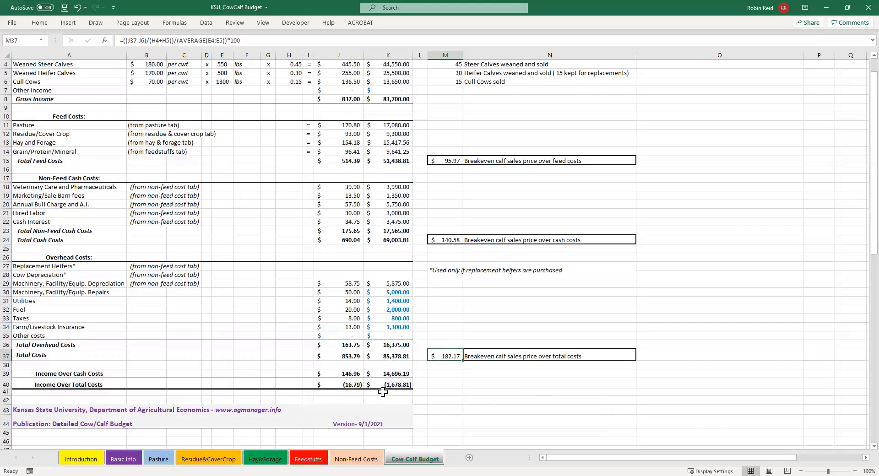
Review income over cash costs and income over total costs, both per cow and for the entire herd
click(342, 371)
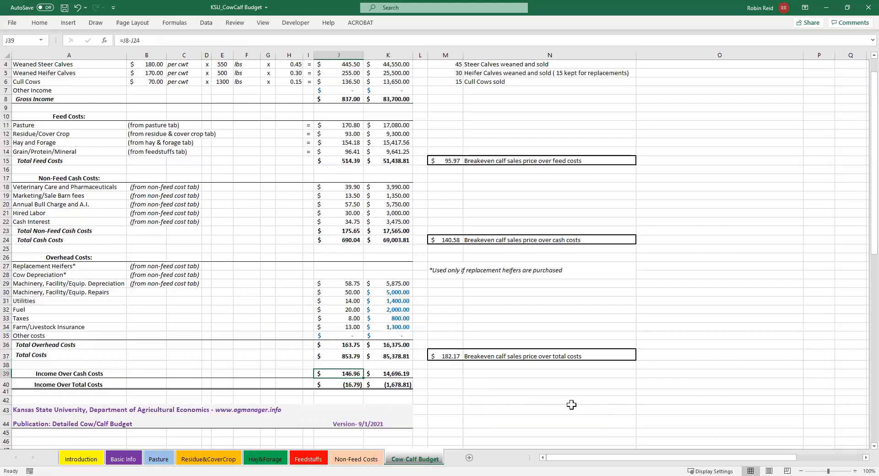
click(350, 386)
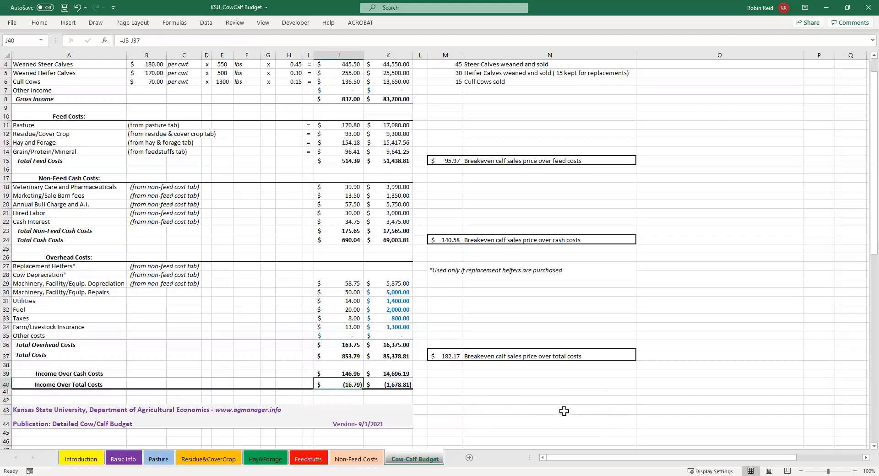
drag(397, 374, 397, 385)
key(ctrl+v)
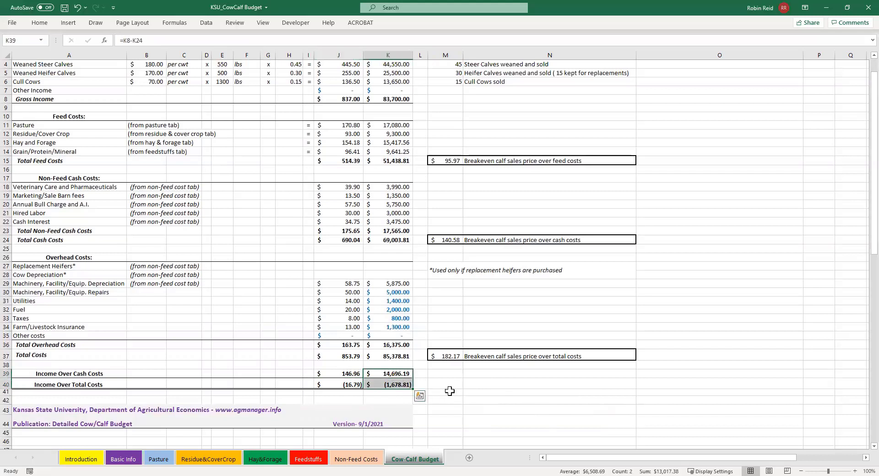
click(441, 384)
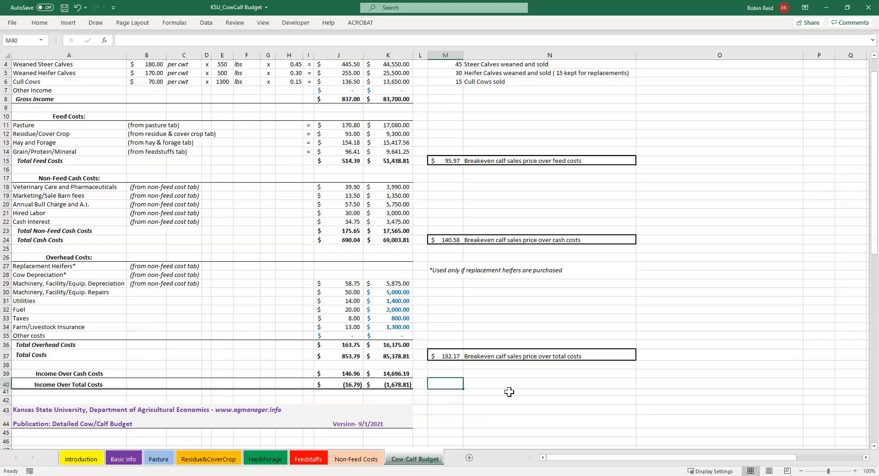
Open the Introduction sheet and highlight the developer's contact details under For More Information
scroll(510, 392, up, 1)
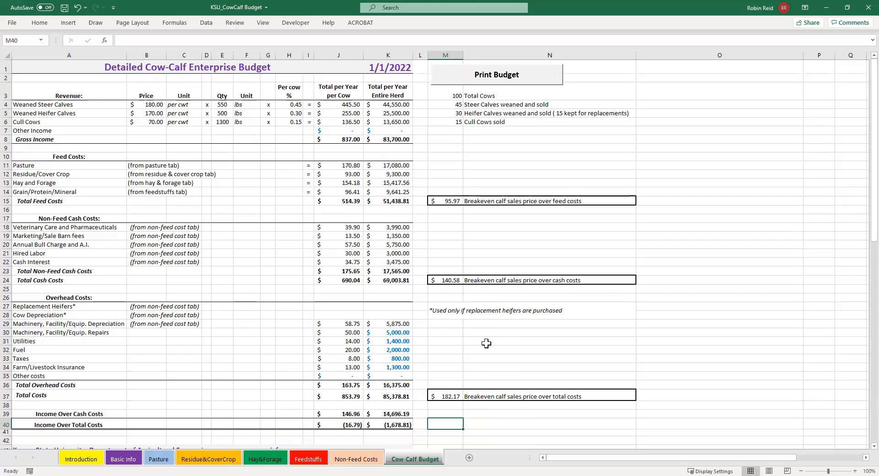
click(67, 459)
scroll(102, 390, down, 2)
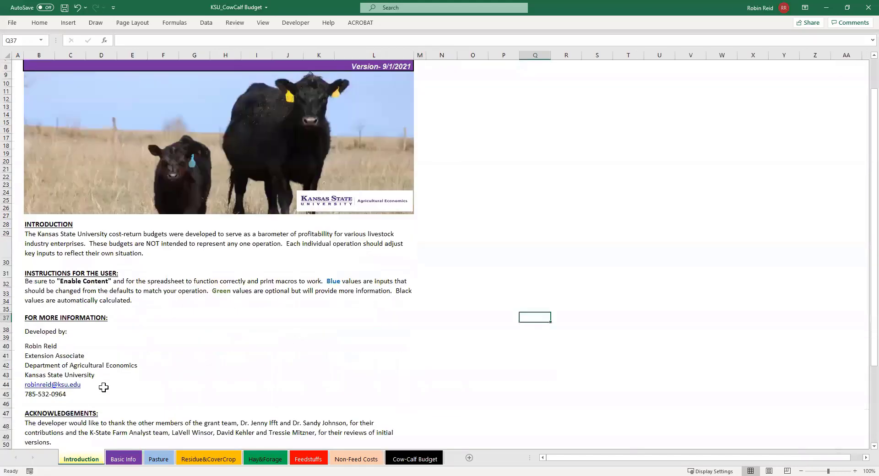
drag(45, 342, 95, 393)
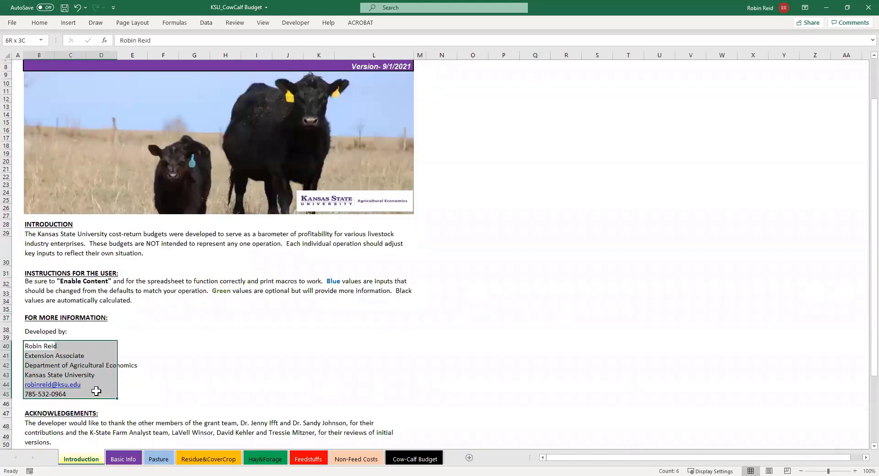